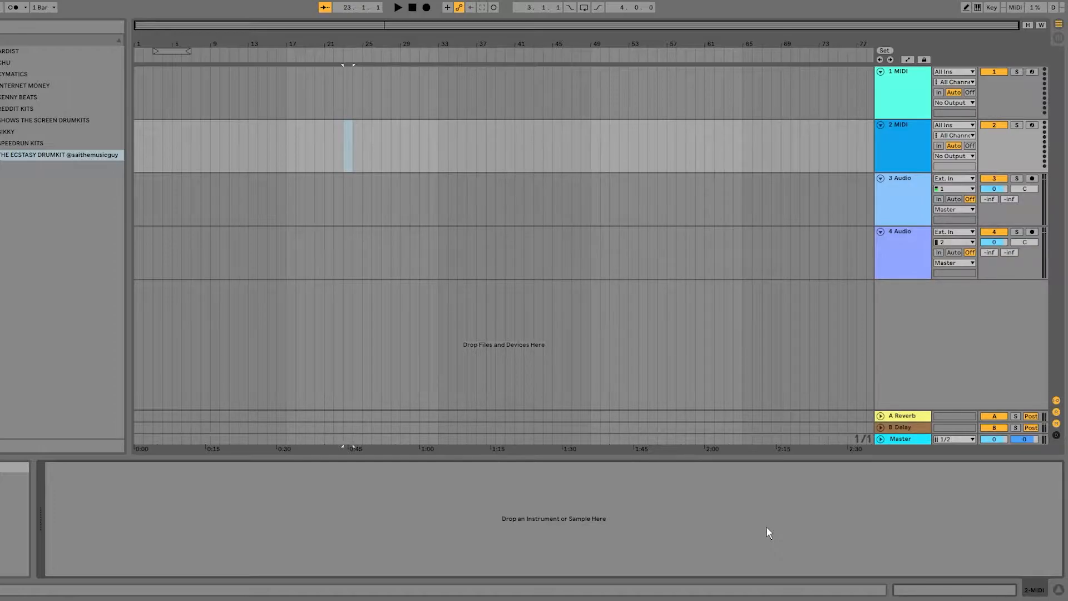
Step: Expand the THE ECSTASY DRUMKIT folder in the sample browser
{"action": "left_click", "coordinate": [1, 155]}
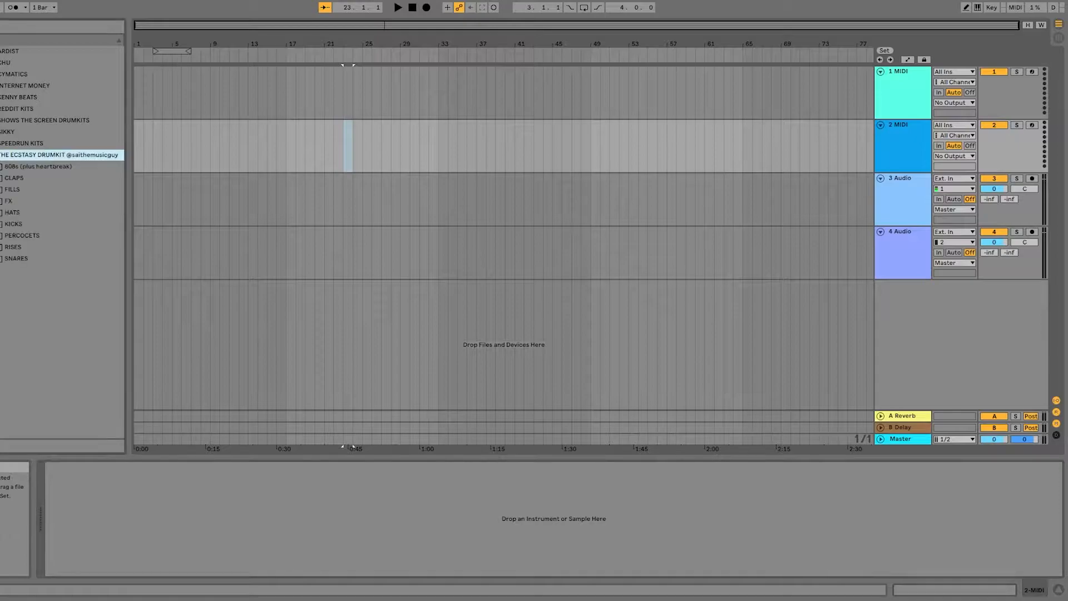
{"action": "left_click_drag", "start_coordinate": [236, 159], "coordinate": [516, 239]}
{"action": "left_click", "coordinate": [657, 272]}
{"action": "mouse_move", "coordinate": [657, 273]}
{"action": "left_mouse_down"}
{"action": "mouse_move", "coordinate": [152, 162]}
{"action": "mouse_move", "coordinate": [128, 105]}
{"action": "mouse_move", "coordinate": [134, 89]}
{"action": "left_mouse_up"}
{"action": "left_click", "coordinate": [191, 92]}
{"action": "left_click_drag", "start_coordinate": [154, 197], "coordinate": [278, 201]}
{"action": "left_click", "coordinate": [240, 199]}
{"action": "left_click_drag", "start_coordinate": [419, 217], "coordinate": [600, 209]}
{"action": "left_click", "coordinate": [629, 207]}
{"action": "mouse_move", "coordinate": [440, 198]}
{"action": "left_mouse_down"}
{"action": "mouse_move", "coordinate": [582, 199]}
{"action": "mouse_move", "coordinate": [429, 200]}
{"action": "mouse_move", "coordinate": [411, 91]}
{"action": "left_mouse_up"}
{"action": "left_click", "coordinate": [597, 198]}
{"action": "left_click", "coordinate": [771, 142]}
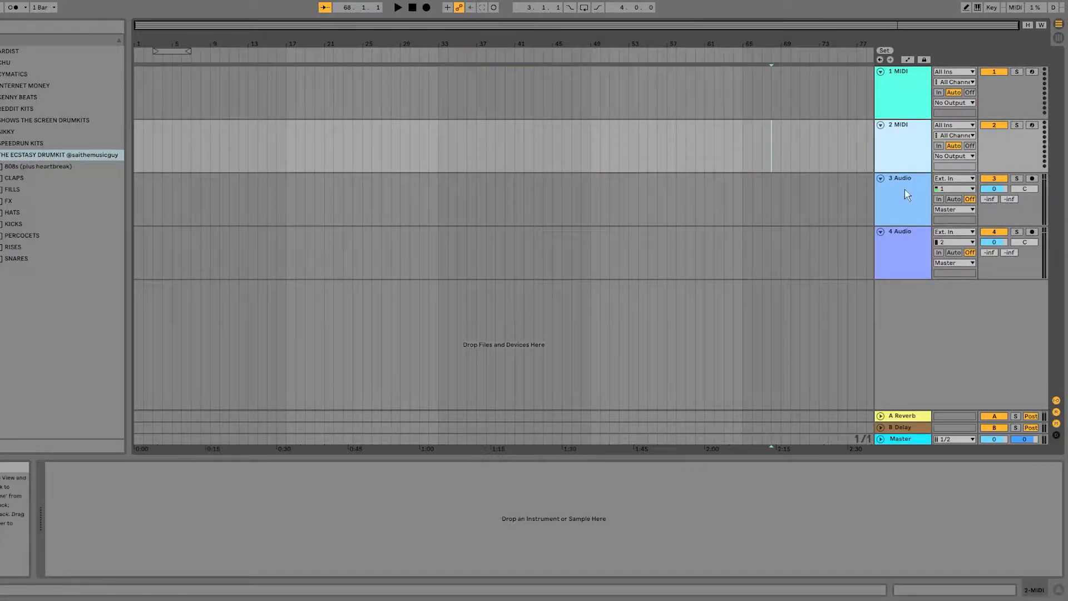
{"action": "left_click", "coordinate": [906, 186]}
{"action": "left_click", "coordinate": [912, 270]}
{"action": "left_click", "coordinate": [890, 196]}
{"action": "left_click", "coordinate": [889, 150]}
{"action": "left_click", "coordinate": [908, 276]}
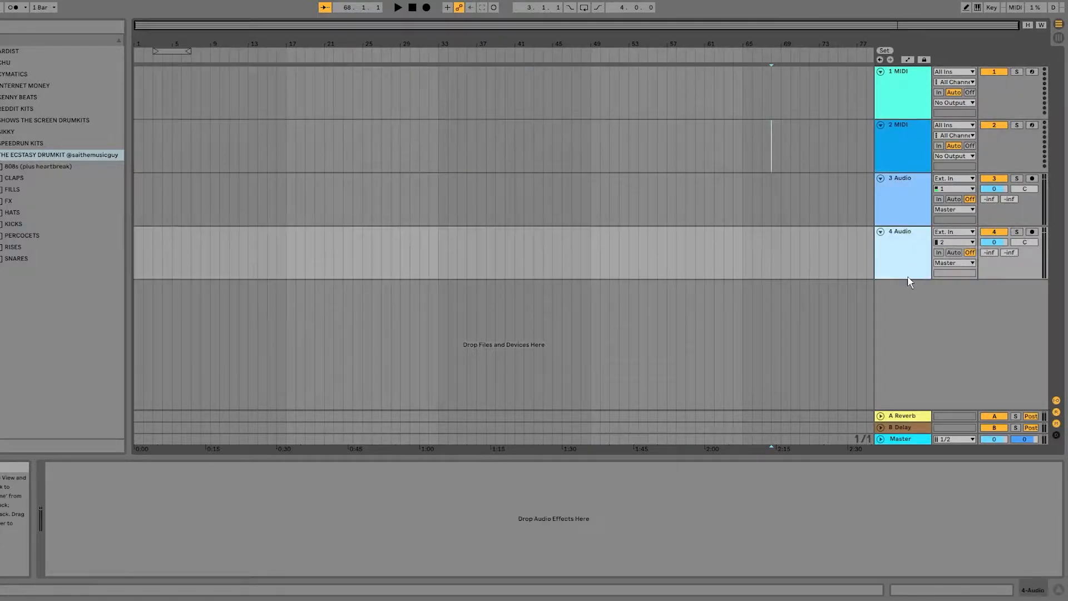
{"action": "left_click", "coordinate": [901, 199]}
{"action": "left_click", "coordinate": [883, 151]}
{"action": "left_click", "coordinate": [890, 196]}
{"action": "left_click_drag", "start_coordinate": [289, 145], "coordinate": [595, 136]}
{"action": "left_click", "coordinate": [286, 144]}
{"action": "left_click", "coordinate": [592, 132]}
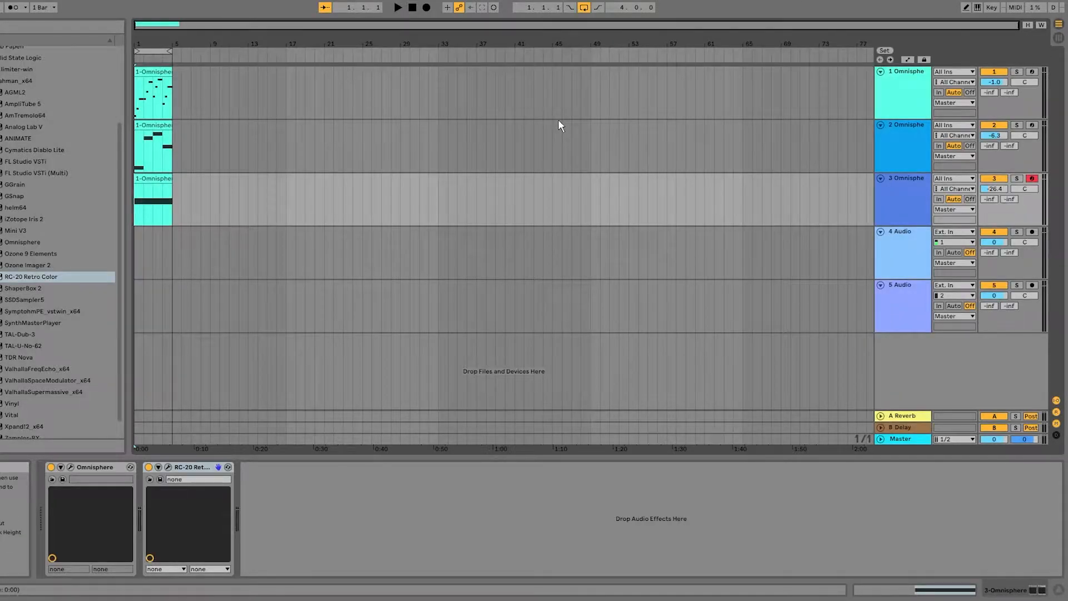
Step: Open the notes of the clip on the 1 Omnisphere track and arm that track for recording
{"action": "double_click", "coordinate": [155, 72]}
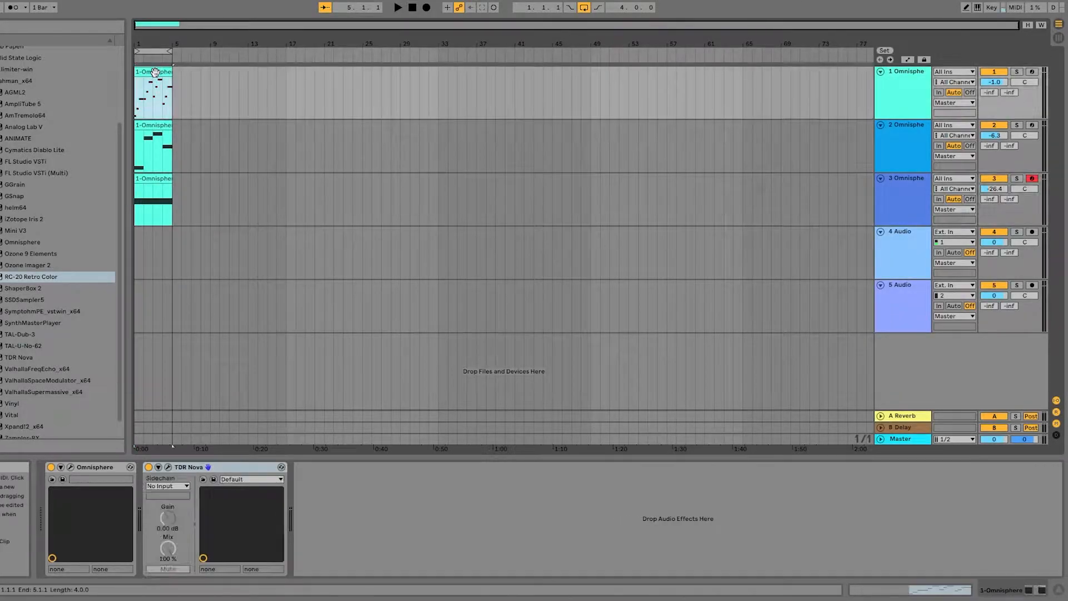
{"action": "scroll", "coordinate": [406, 467], "scroll_direction": "down", "scroll_amount": 3}
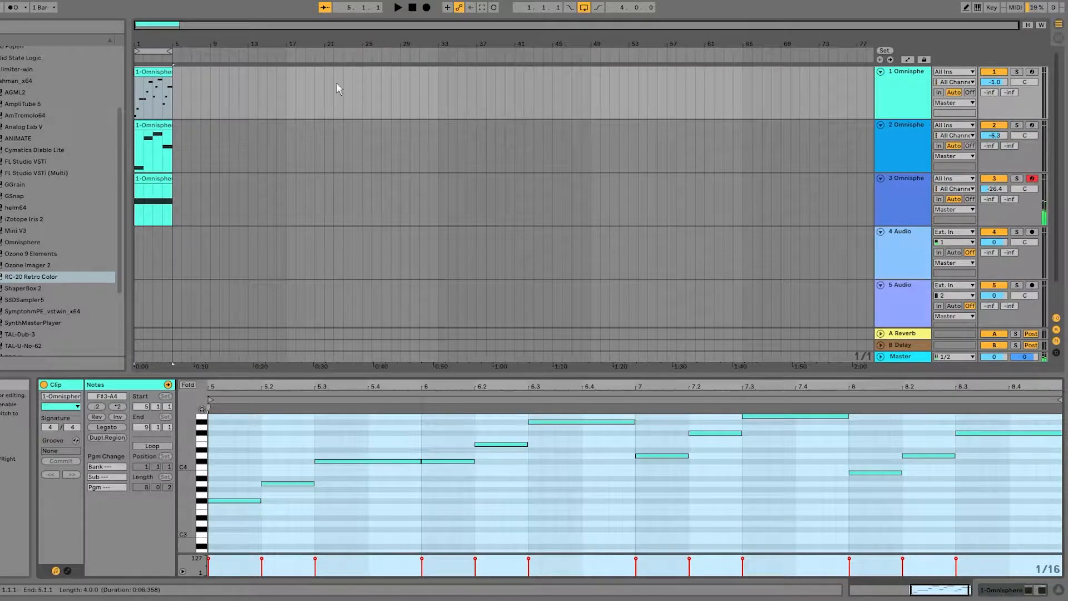
{"action": "left_click", "coordinate": [903, 83]}
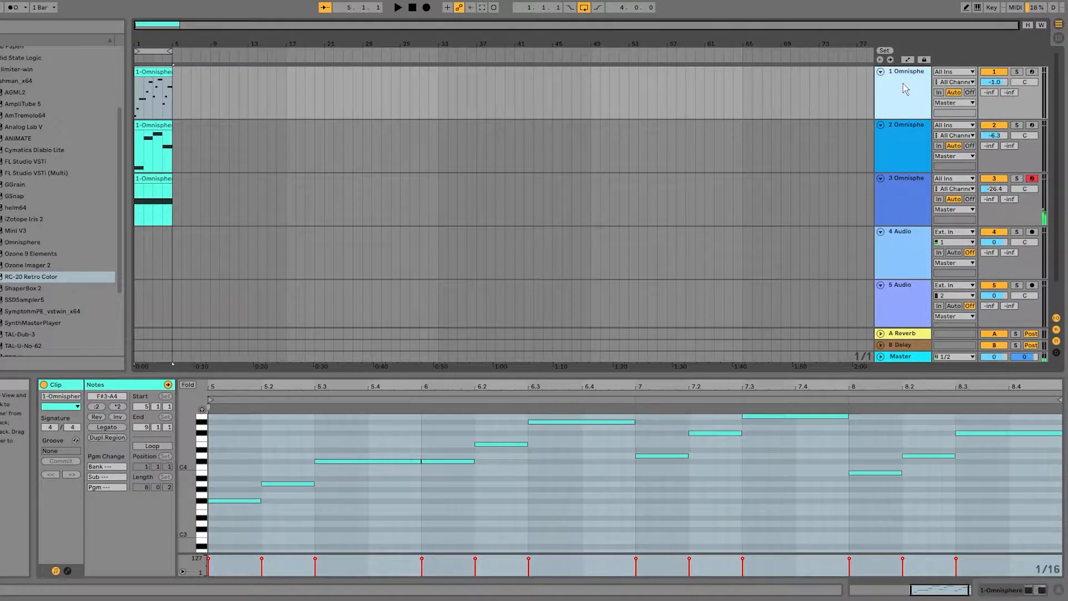
{"action": "left_click", "coordinate": [1032, 72]}
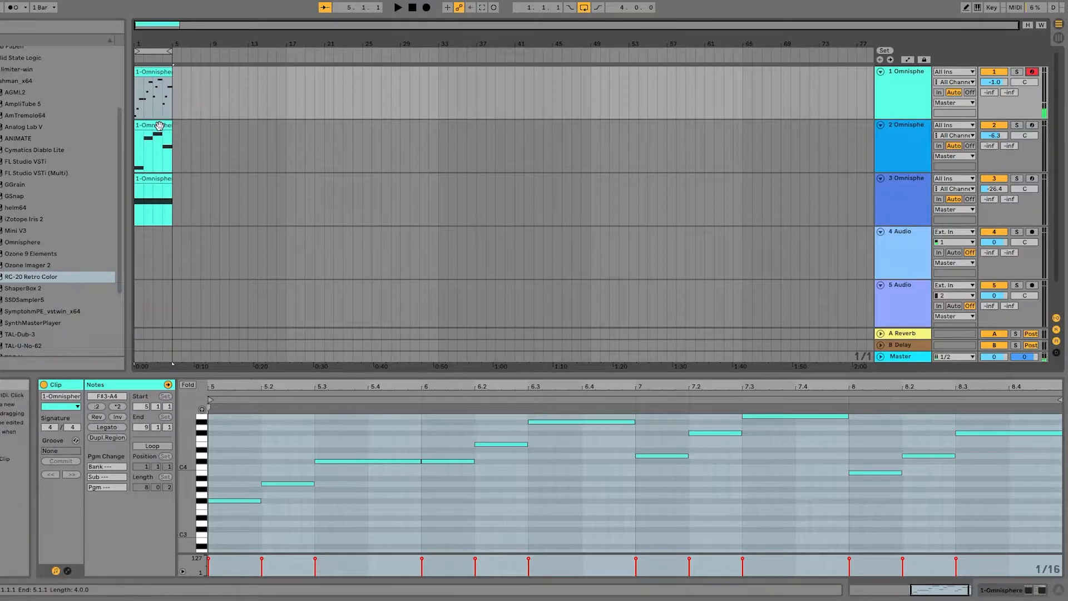
Step: Examine the notes of the clips on the second and third Omnisphere tracks, and return the playback position to the start
{"action": "left_click", "coordinate": [148, 158]}
{"action": "scroll", "coordinate": [287, 461], "scroll_direction": "down", "scroll_amount": 2}
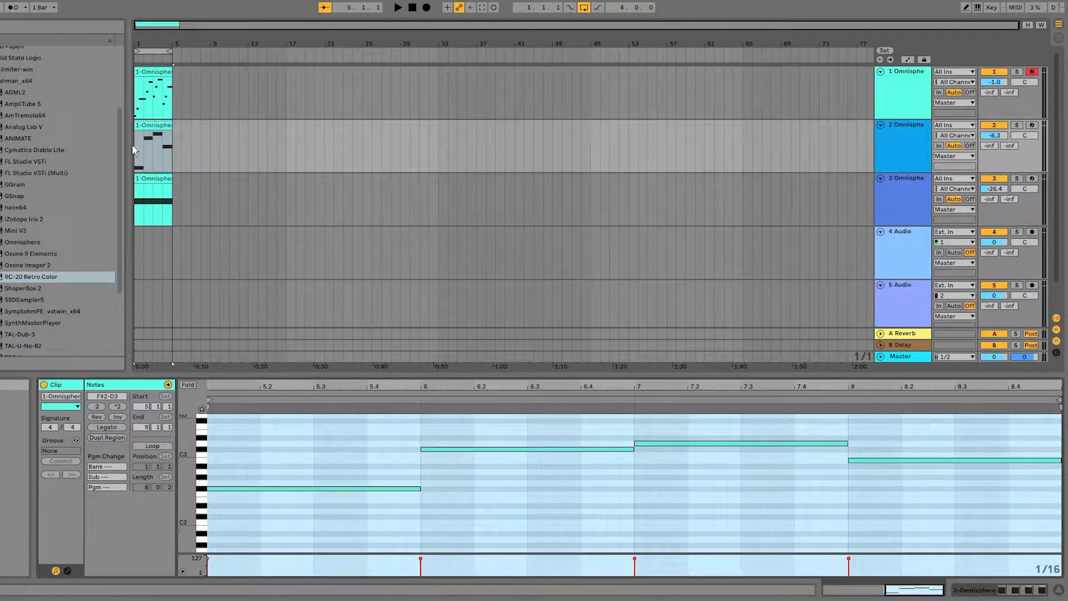
{"action": "left_click", "coordinate": [162, 179]}
{"action": "scroll", "coordinate": [334, 482], "scroll_direction": "up", "scroll_amount": 2}
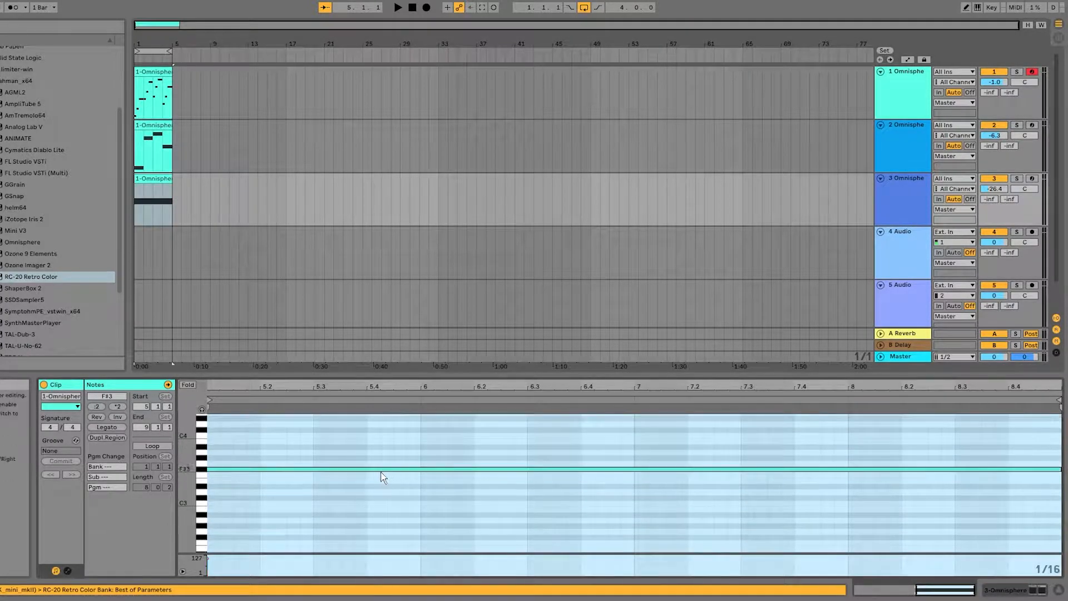
{"action": "left_click", "coordinate": [412, 7]}
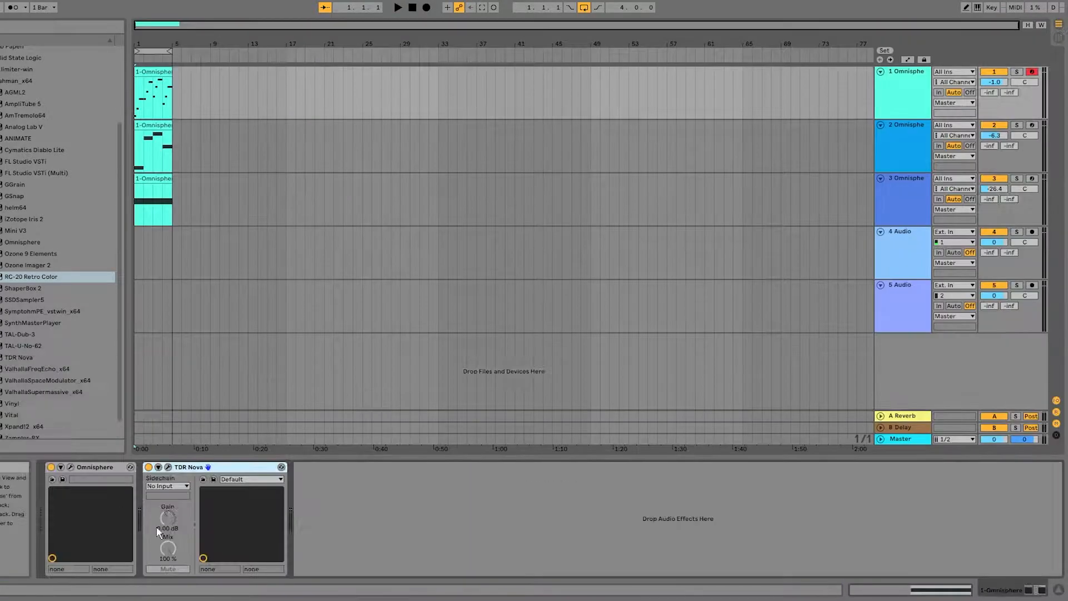
Step: Review the effects chain on the 2 Omnisphere track, including the ShaperBox 2 settings and both TDR Nova equalizers
{"action": "left_click", "coordinate": [903, 142]}
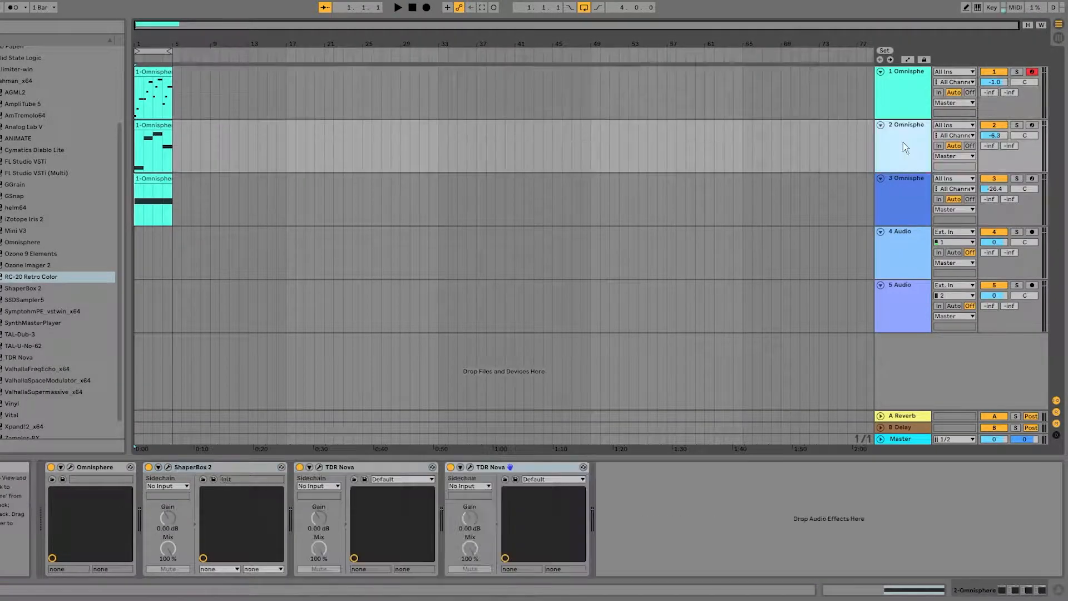
{"action": "left_click", "coordinate": [238, 472]}
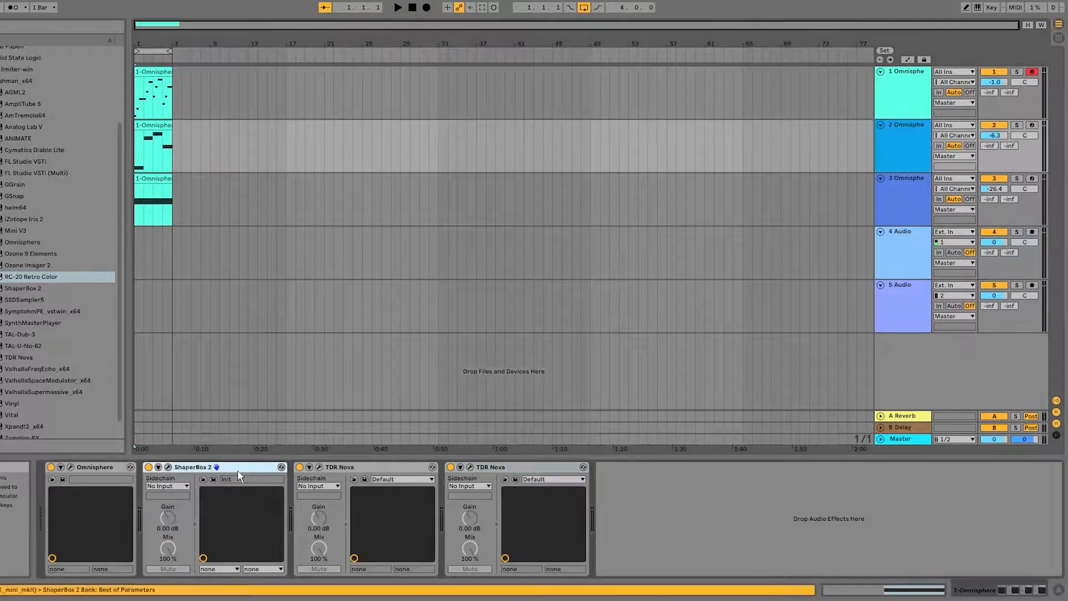
{"action": "left_click", "coordinate": [168, 468]}
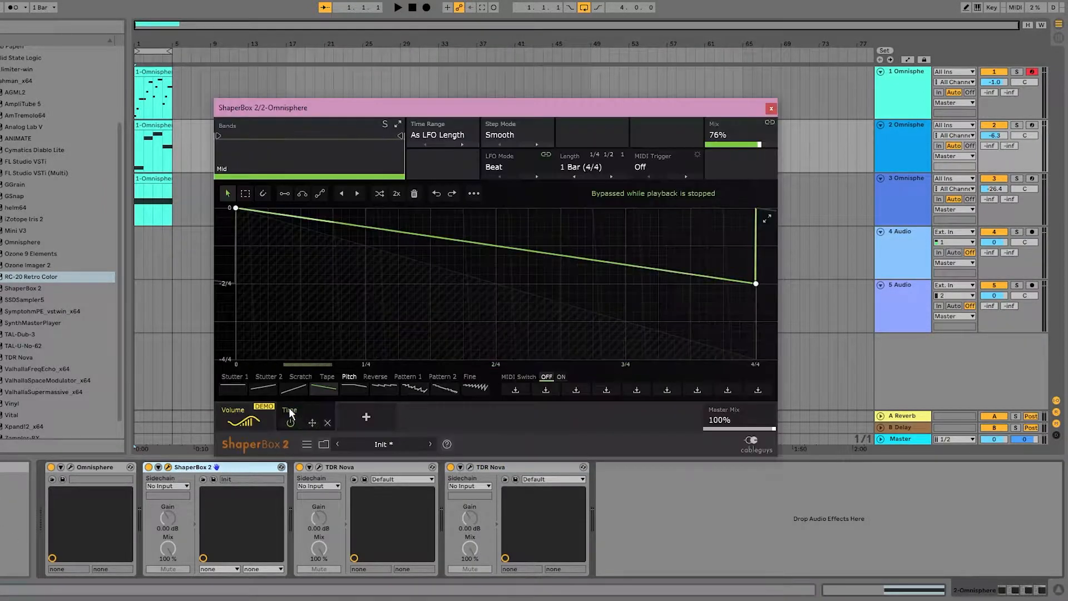
{"action": "left_click", "coordinate": [252, 418]}
{"action": "left_click", "coordinate": [771, 109]}
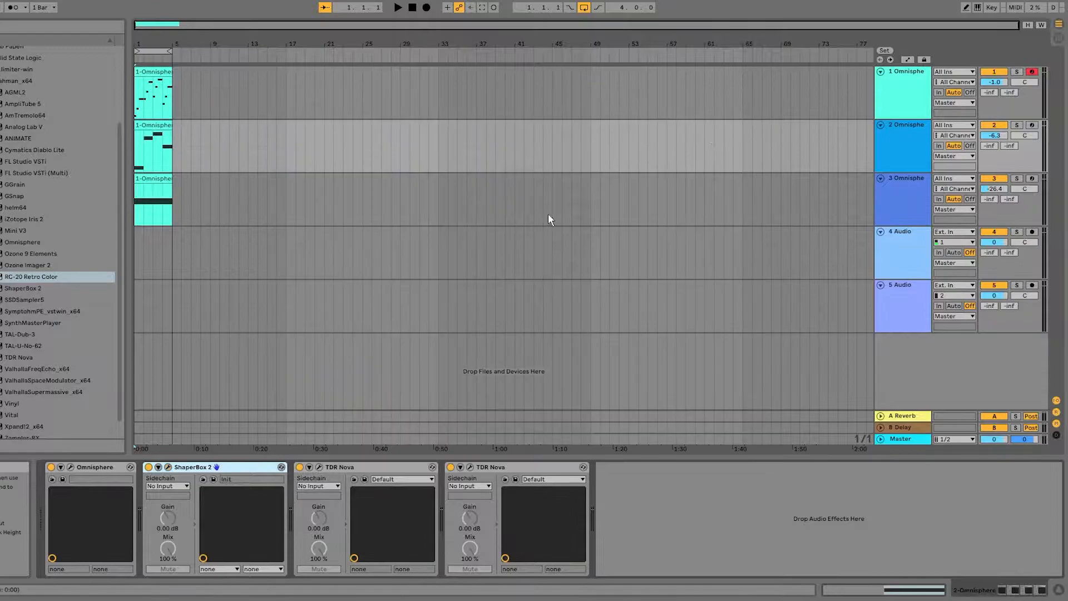
{"action": "left_click", "coordinate": [365, 470]}
{"action": "left_click", "coordinate": [467, 476]}
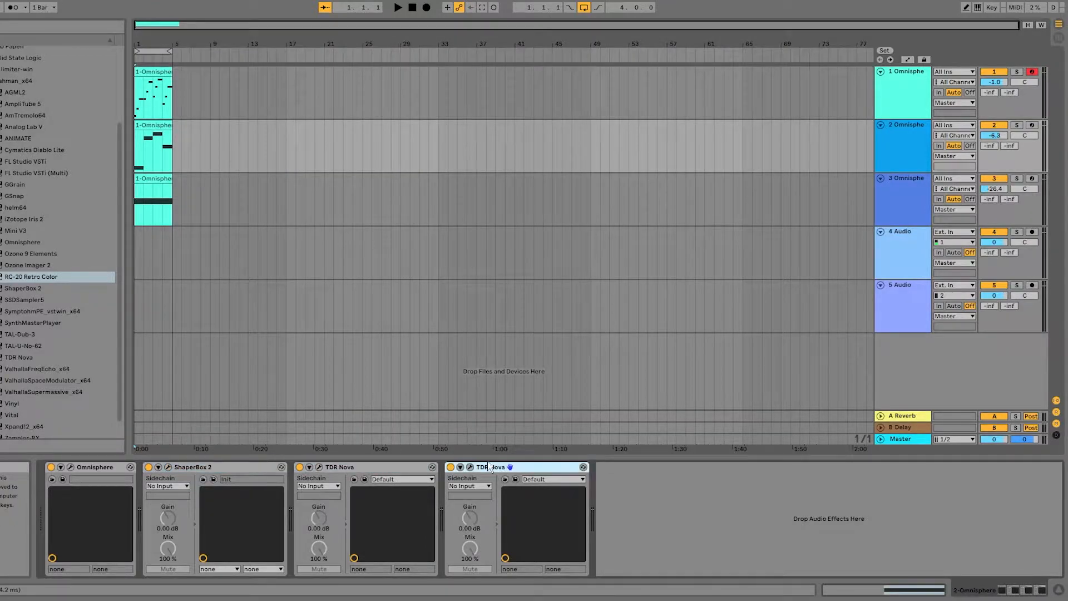
Step: View the RC-20 Retro Color settings on the 3 Omnisphere track and close the plugin window
{"action": "left_click", "coordinate": [161, 181]}
{"action": "left_click", "coordinate": [169, 467]}
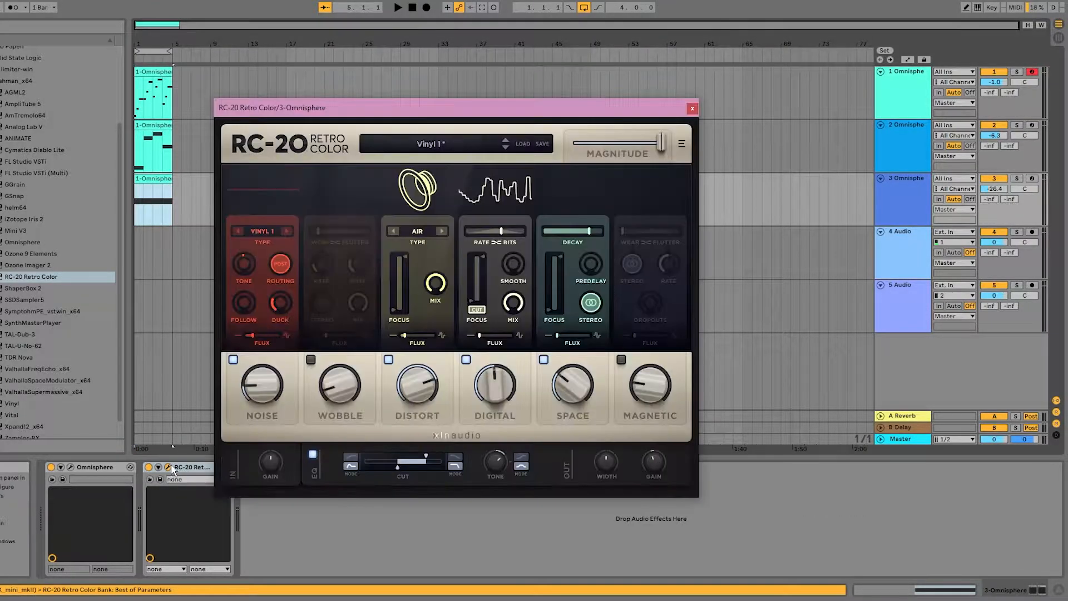
{"action": "left_click", "coordinate": [692, 108]}
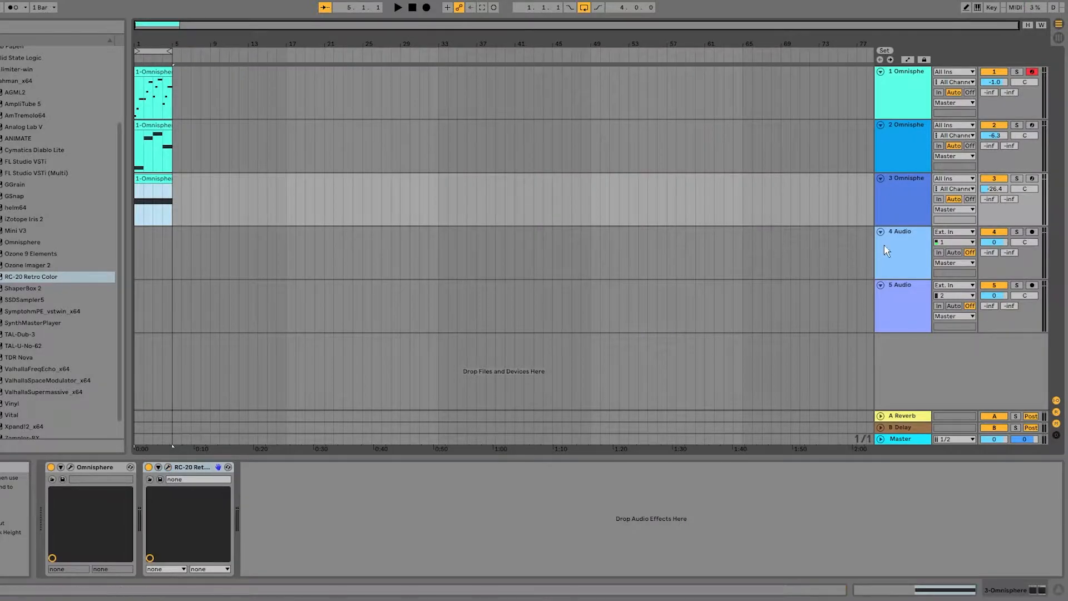
Step: Listen to the looped Omnisphere clips from the start of the arrangement and stop playback
{"action": "left_click", "coordinate": [900, 248]}
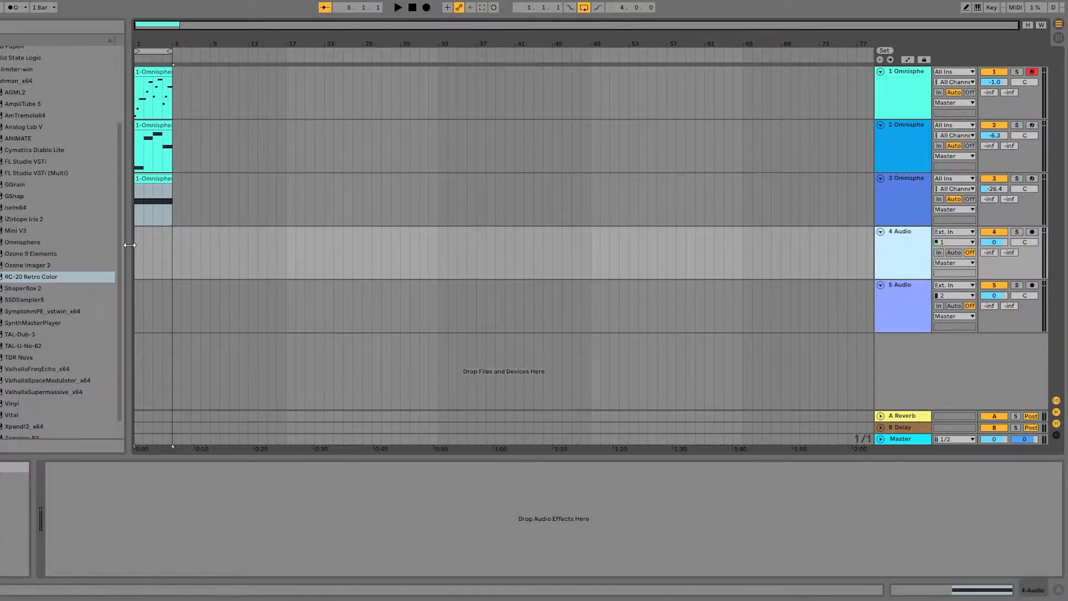
{"action": "mouse_move", "coordinate": [135, 241]}
{"action": "left_mouse_down"}
{"action": "mouse_move", "coordinate": [181, 253]}
{"action": "mouse_move", "coordinate": [496, 264]}
{"action": "mouse_move", "coordinate": [140, 254]}
{"action": "left_mouse_up"}
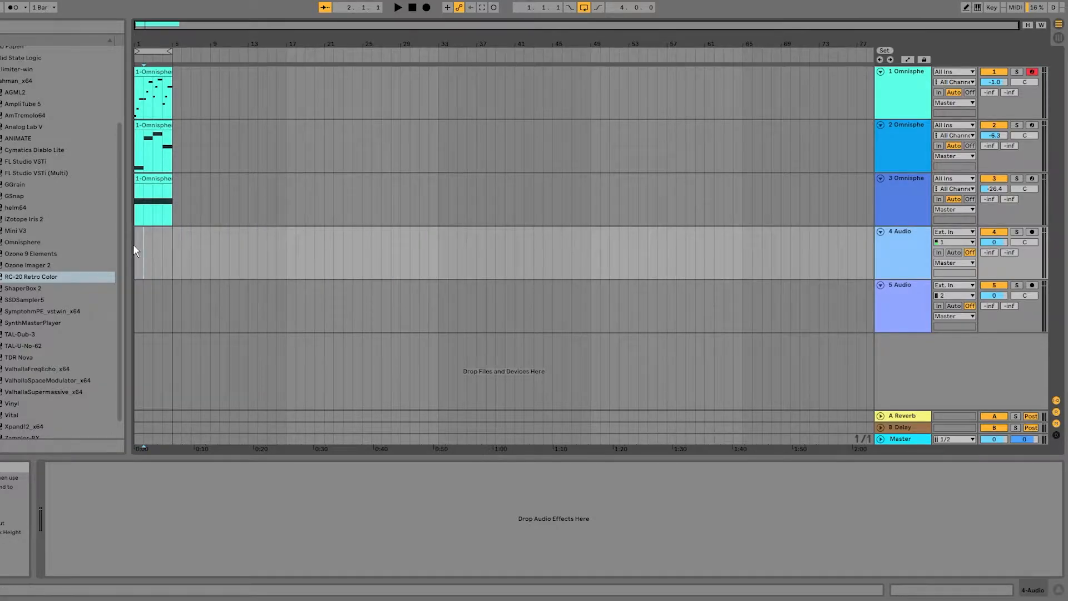
{"action": "left_click", "coordinate": [412, 8]}
{"action": "left_click", "coordinate": [399, 8]}
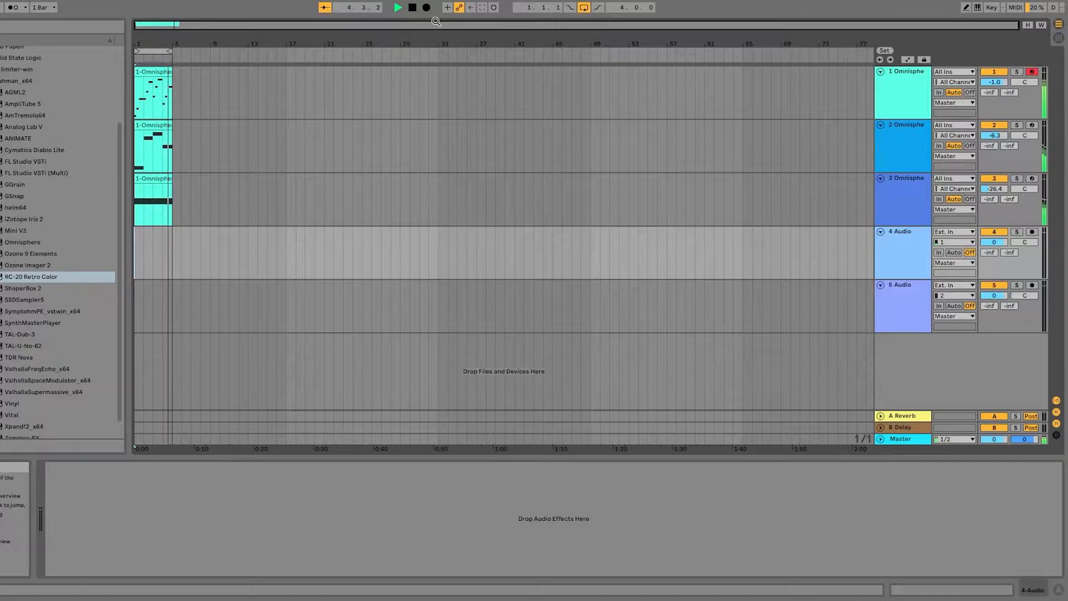
{"action": "left_click", "coordinate": [413, 7]}
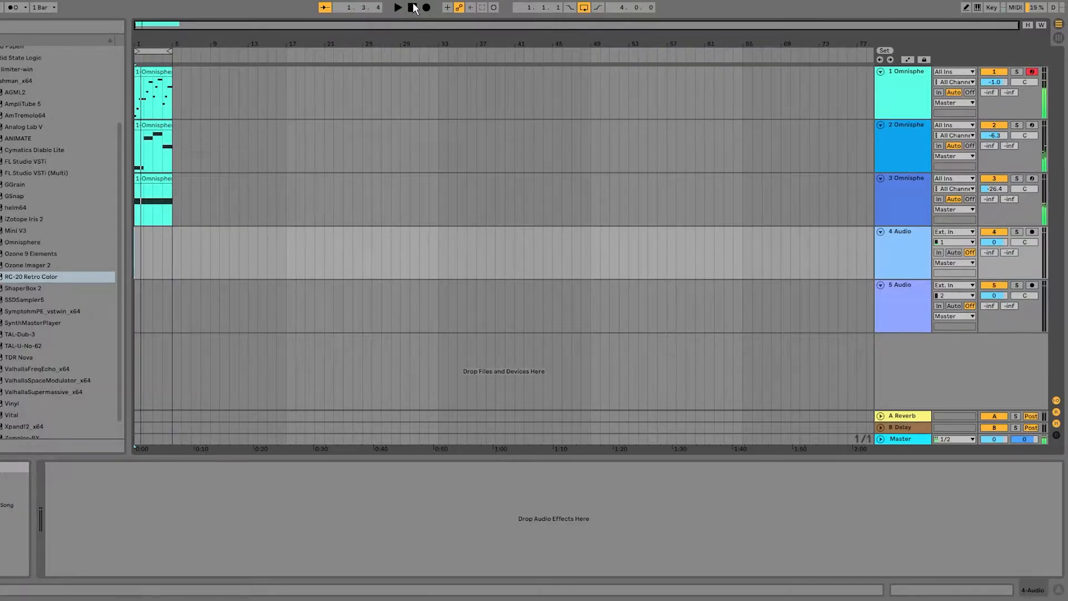
{"action": "left_click", "coordinate": [414, 8]}
Step: Duplicate the four-bar clips on all three Omnisphere tracks three times in succession
{"action": "left_click_drag", "start_coordinate": [173, 218], "coordinate": [130, 59]}
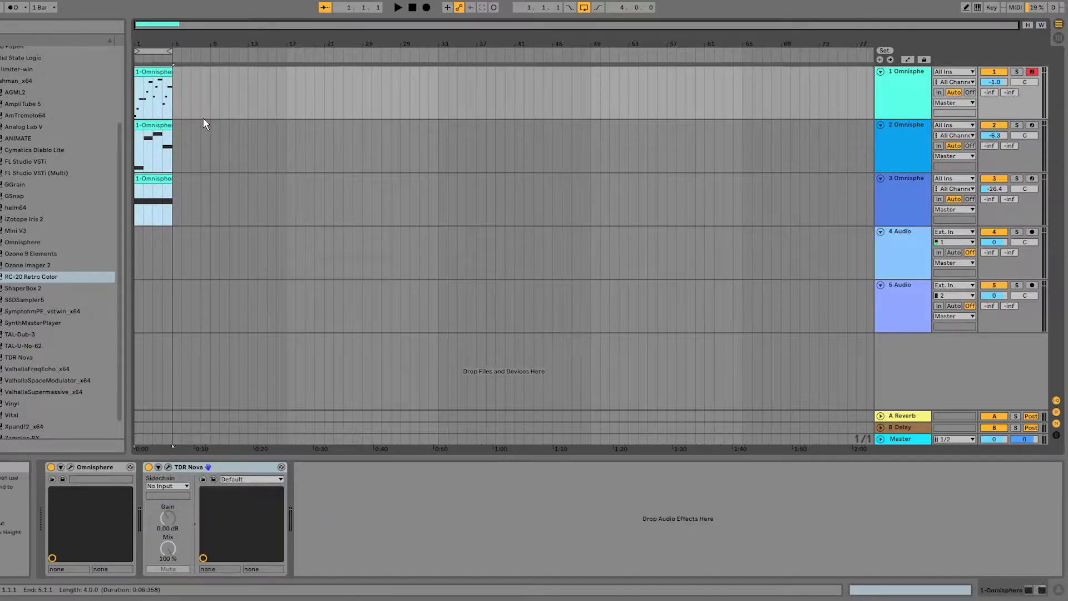
{"action": "key", "text": "ctrl+d"}
{"action": "key", "text": "ctrl+d"}
{"action": "key", "text": "ctrl+d"}
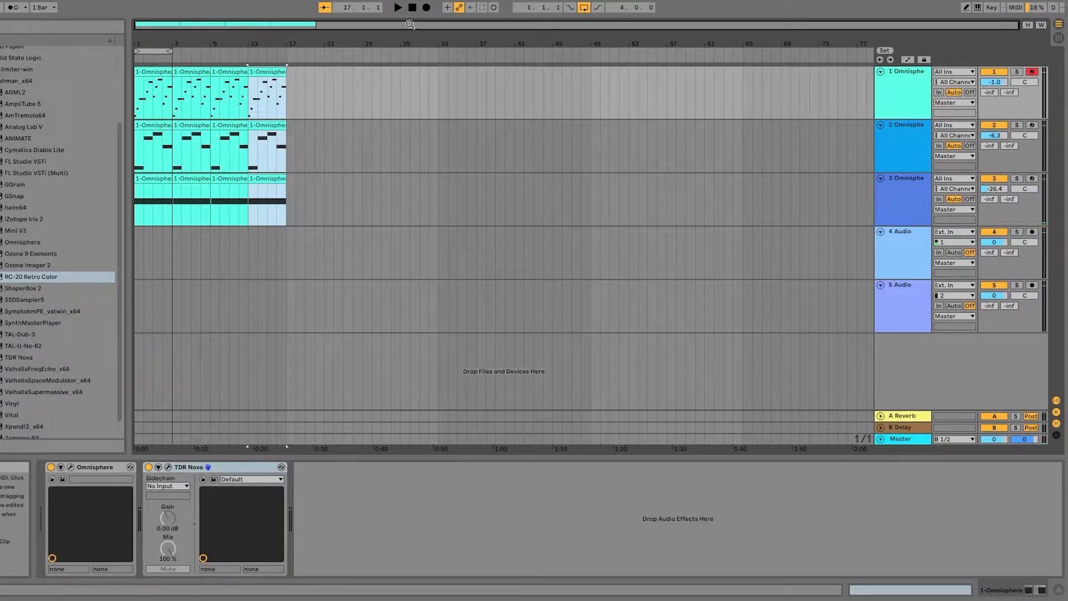
Step: Delete the duplicated Omnisphere clips from bar 9 onward and return to the start of the arrangement
{"action": "left_click", "coordinate": [414, 8]}
{"action": "left_click_drag", "start_coordinate": [306, 276], "coordinate": [224, 89]}
{"action": "key", "text": "Delete"}
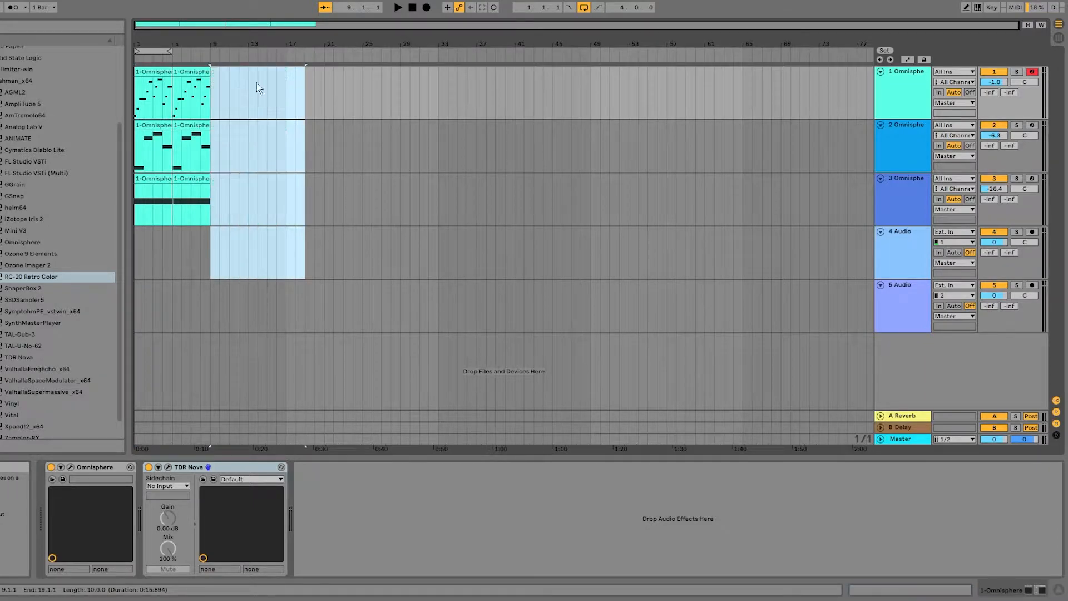
{"action": "left_click", "coordinate": [413, 8]}
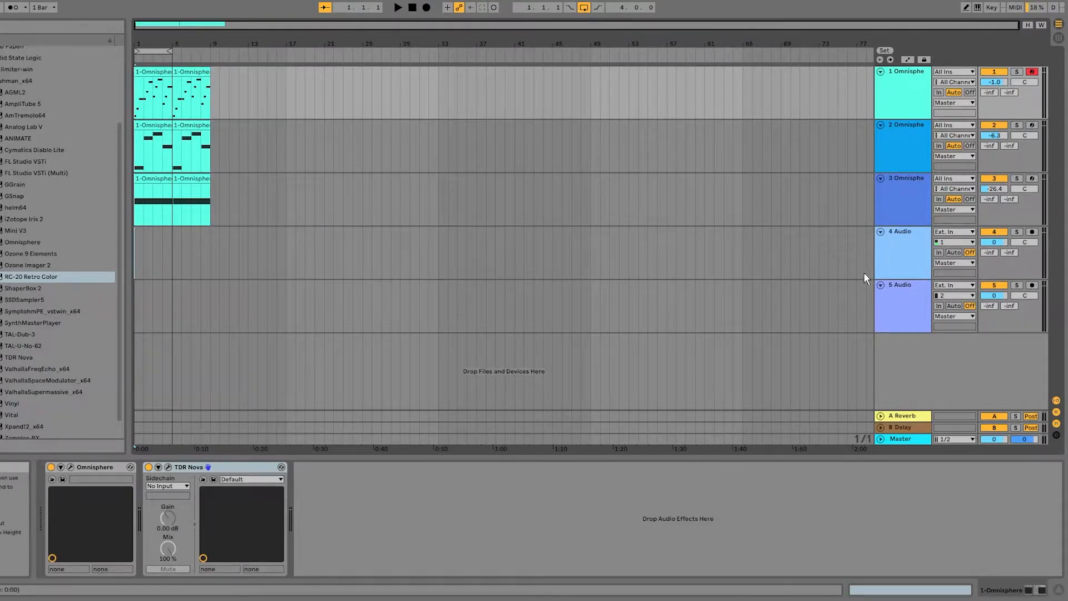
Step: Open the input source options for the 4 Audio track
{"action": "left_click", "coordinate": [968, 238]}
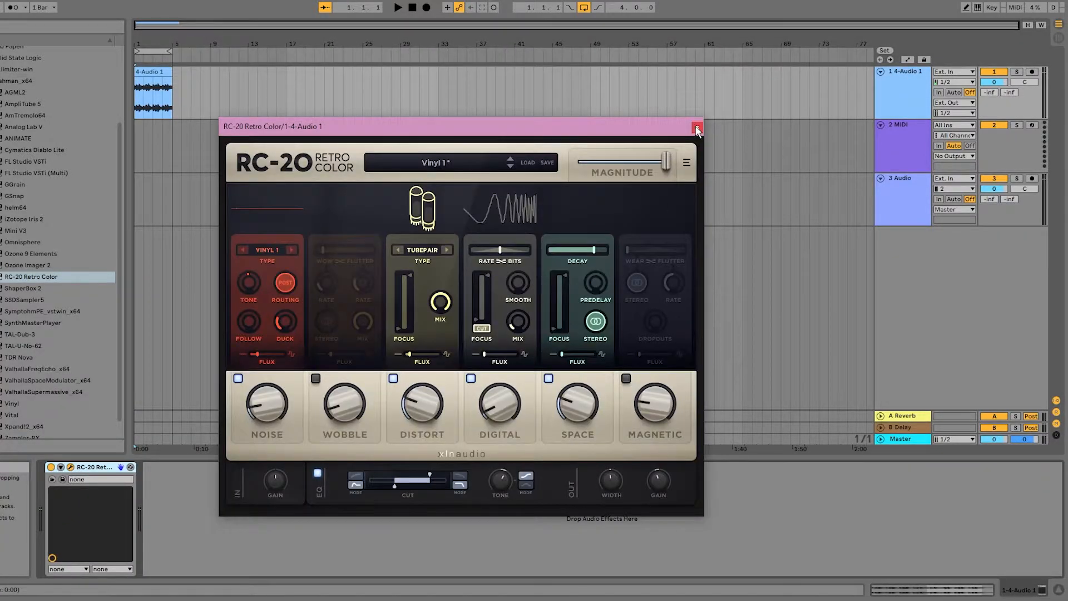
Step: Close the RC-20 Retro Color window and listen to the processed 4-Audio 1 loop
{"action": "left_click", "coordinate": [697, 129]}
{"action": "left_click", "coordinate": [397, 8]}
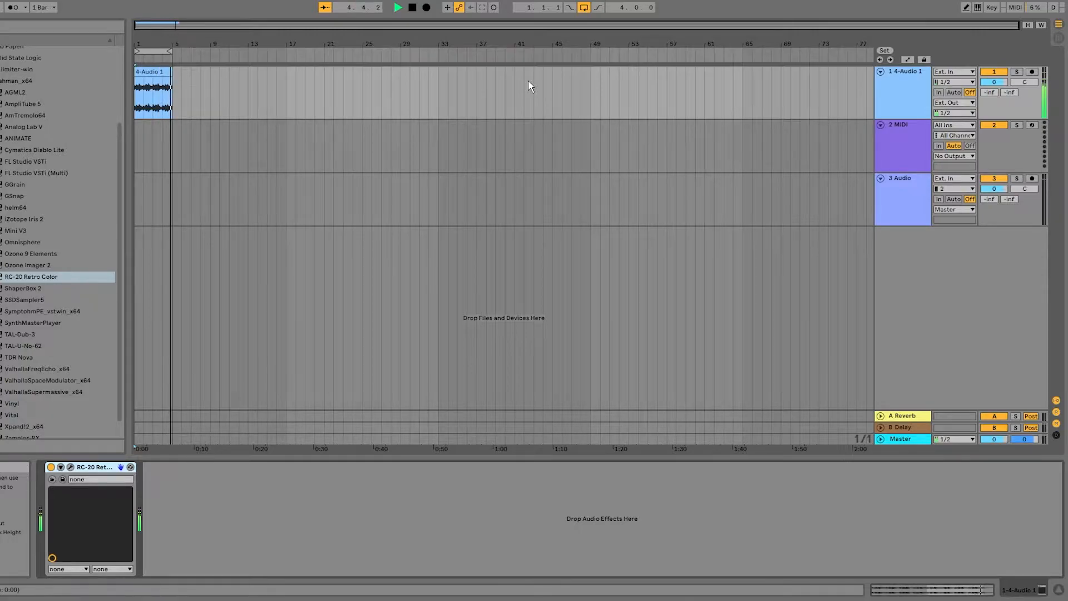
{"action": "left_click", "coordinate": [412, 7]}
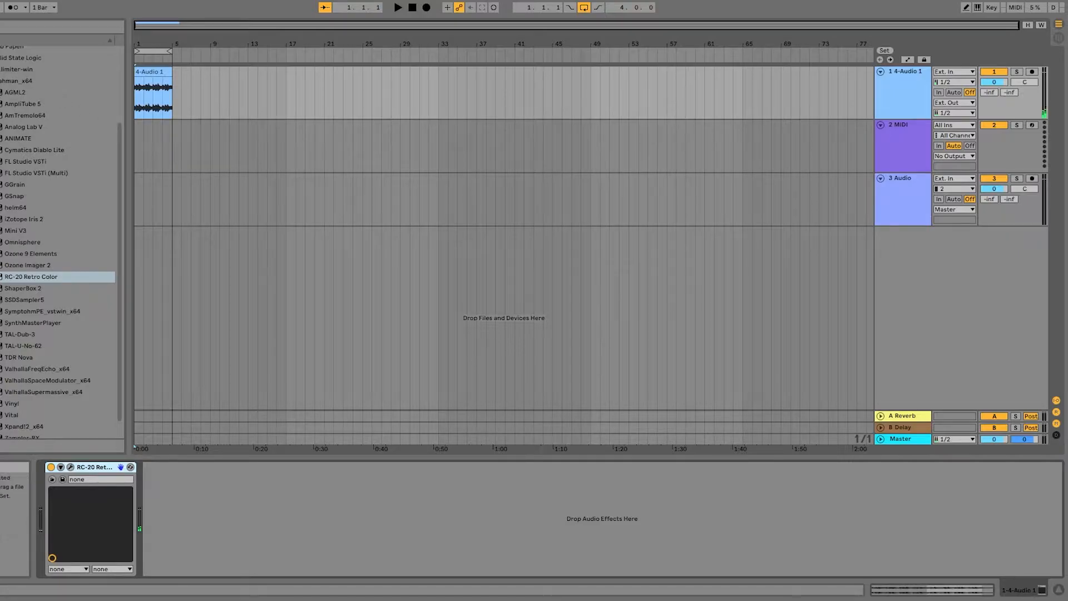
Step: Record a MIDI drum pattern on the 2 Drum Rack track from bar 1
{"action": "scroll", "coordinate": [79, 105], "scroll_direction": "up", "scroll_amount": 3}
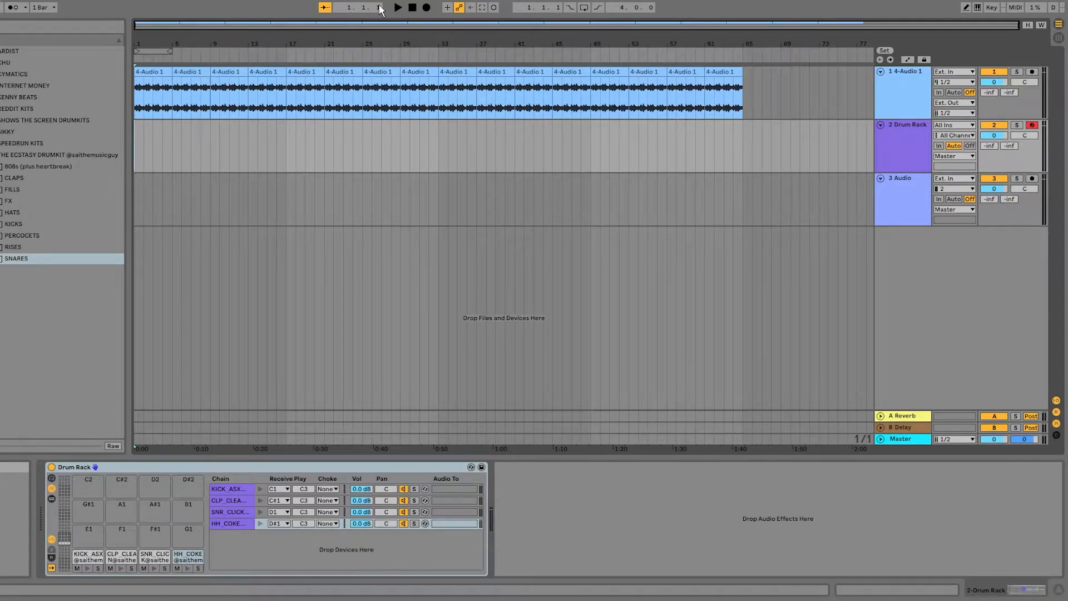
{"action": "left_click", "coordinate": [426, 7]}
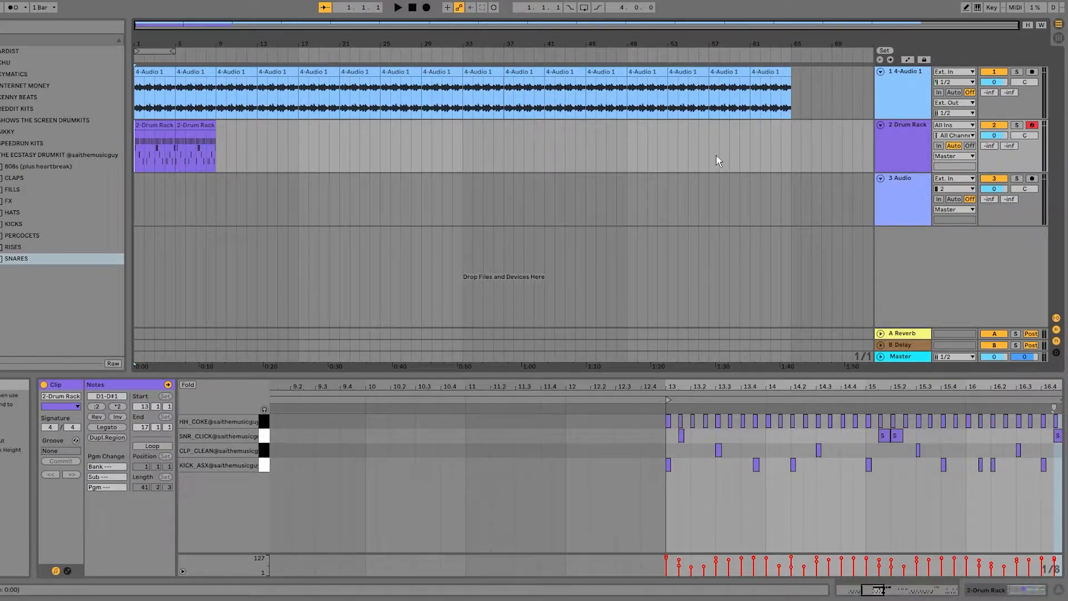
Step: Review the drum pattern by highlighting the hi-hat, snare, clap and kick notes in the first Drum Rack clip, and clear the selection
{"action": "key", "text": "space"}
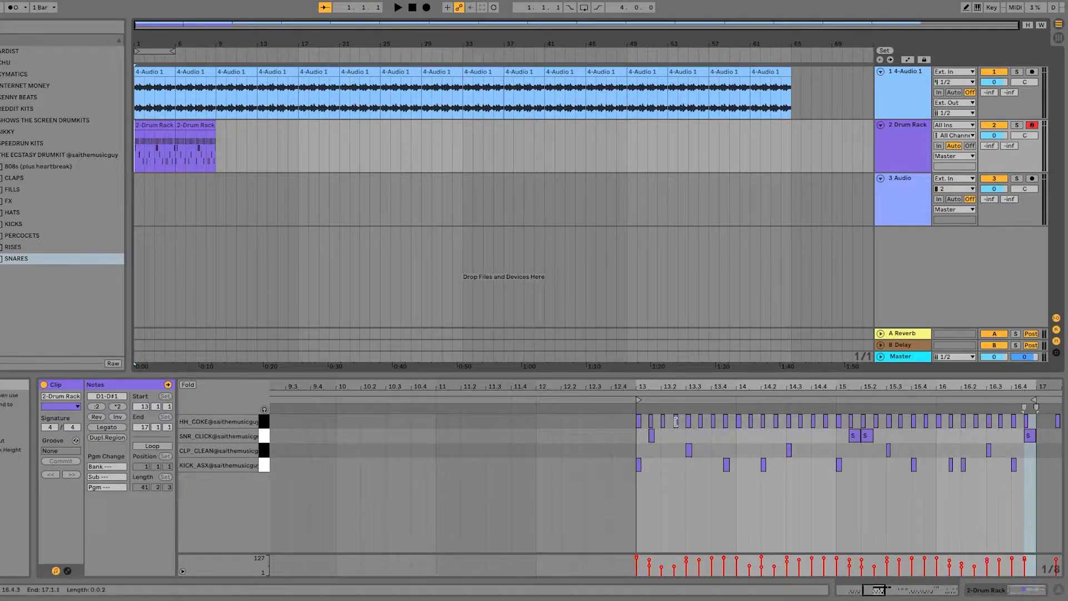
{"action": "key", "text": "ctrl+a"}
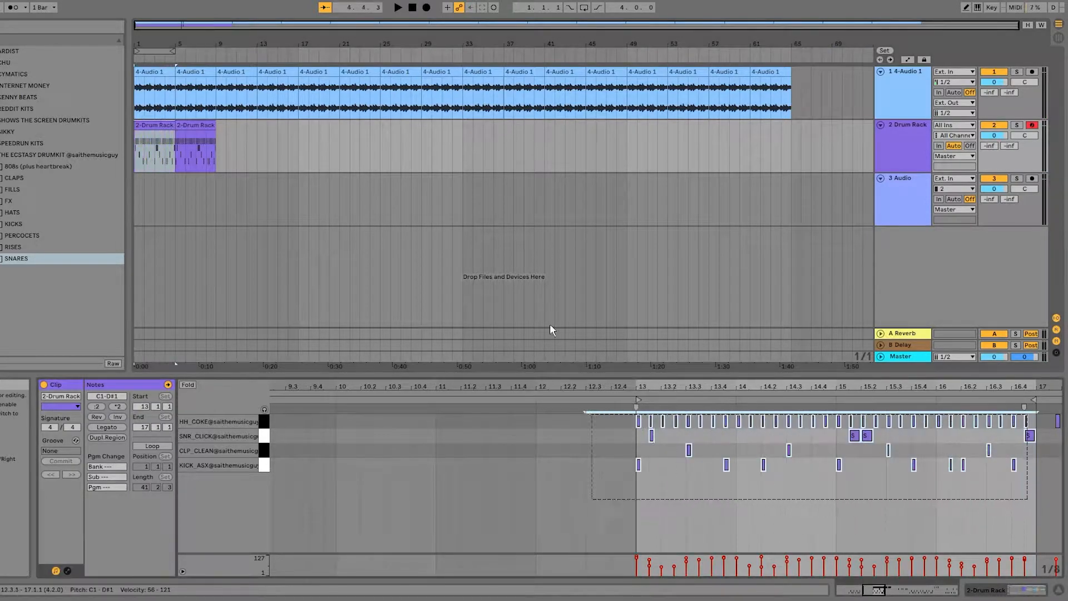
{"action": "left_click_drag", "start_coordinate": [1033, 496], "coordinate": [582, 365]}
{"action": "left_click", "coordinate": [1011, 519]}
{"action": "mouse_move", "coordinate": [1043, 513]}
{"action": "left_mouse_down"}
{"action": "mouse_move", "coordinate": [1030, 497]}
{"action": "mouse_move", "coordinate": [659, 366]}
{"action": "mouse_move", "coordinate": [1033, 508]}
{"action": "mouse_move", "coordinate": [721, 384]}
{"action": "mouse_move", "coordinate": [532, 347]}
{"action": "mouse_move", "coordinate": [654, 293]}
{"action": "mouse_move", "coordinate": [642, 302]}
{"action": "left_mouse_up"}
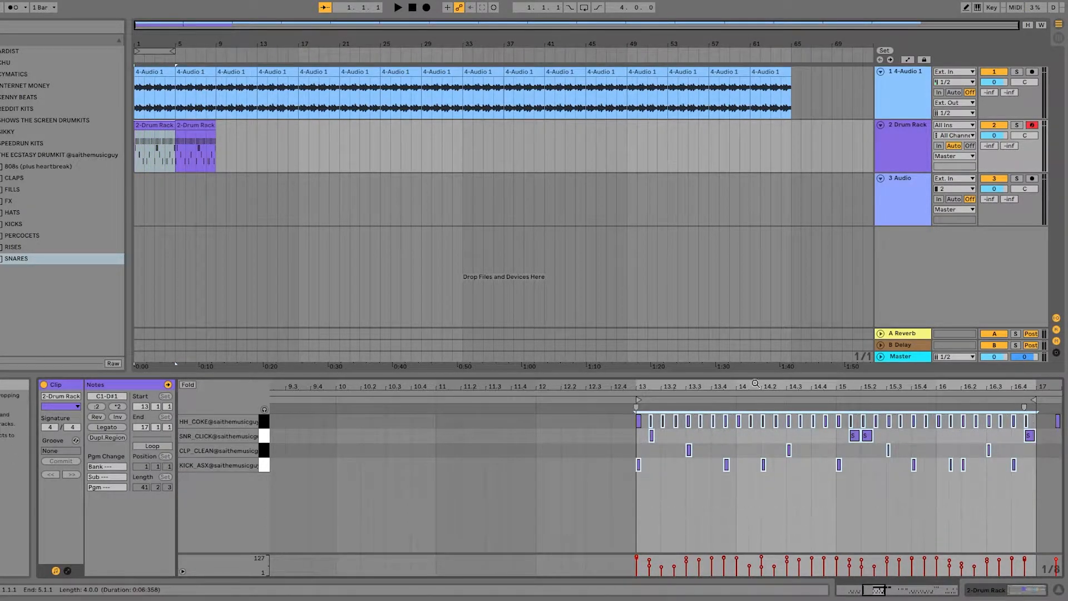
{"action": "left_click", "coordinate": [990, 548]}
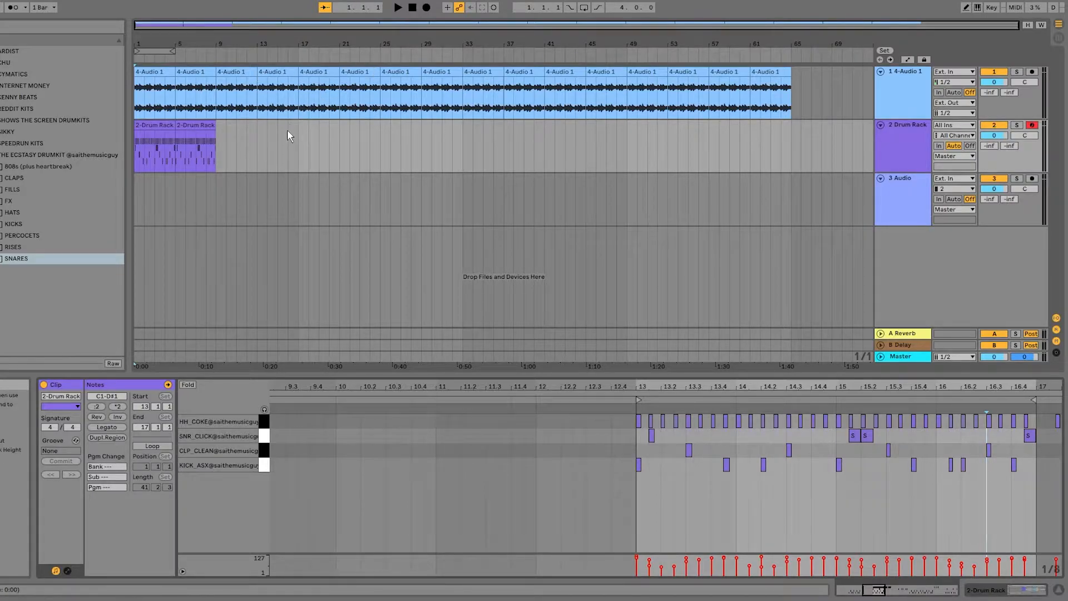
{"action": "left_click", "coordinate": [143, 189]}
{"action": "mouse_move", "coordinate": [138, 185]}
{"action": "left_mouse_down"}
{"action": "mouse_move", "coordinate": [197, 192]}
{"action": "mouse_move", "coordinate": [160, 282]}
{"action": "left_mouse_up"}
{"action": "left_click", "coordinate": [250, 203]}
{"action": "left_click", "coordinate": [155, 200]}
{"action": "left_click_drag", "start_coordinate": [309, 153], "coordinate": [361, 203]}
{"action": "left_click", "coordinate": [359, 202]}
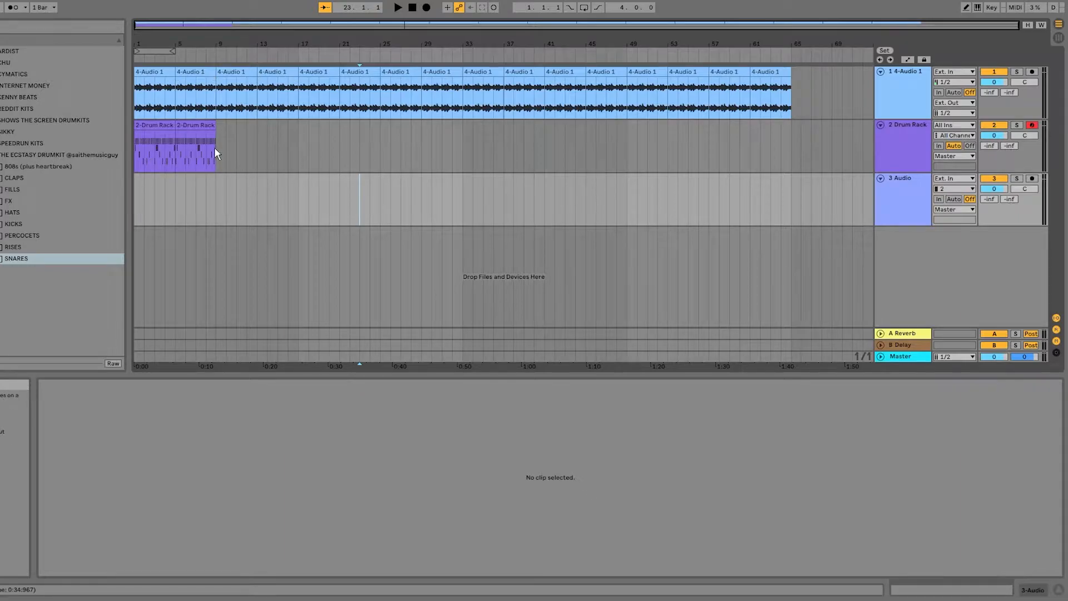
Step: Inspect the 4-Audio 1 loop and Drum Rack clips, and listen to them playing together from bar 1
{"action": "left_click_drag", "start_coordinate": [215, 147], "coordinate": [93, 131]}
{"action": "left_click", "coordinate": [157, 126]}
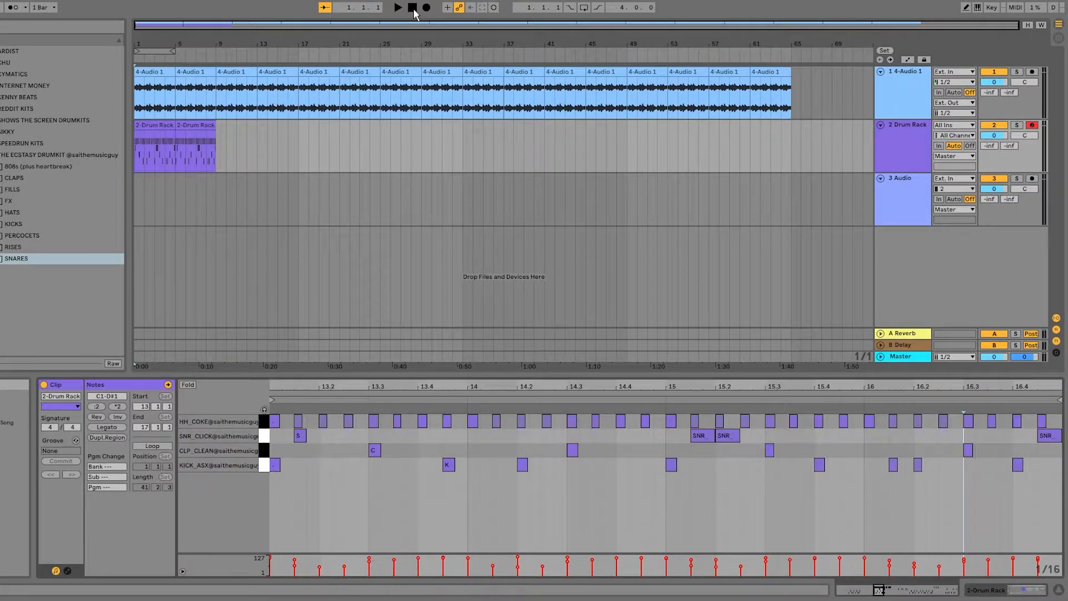
{"action": "left_click", "coordinate": [166, 72]}
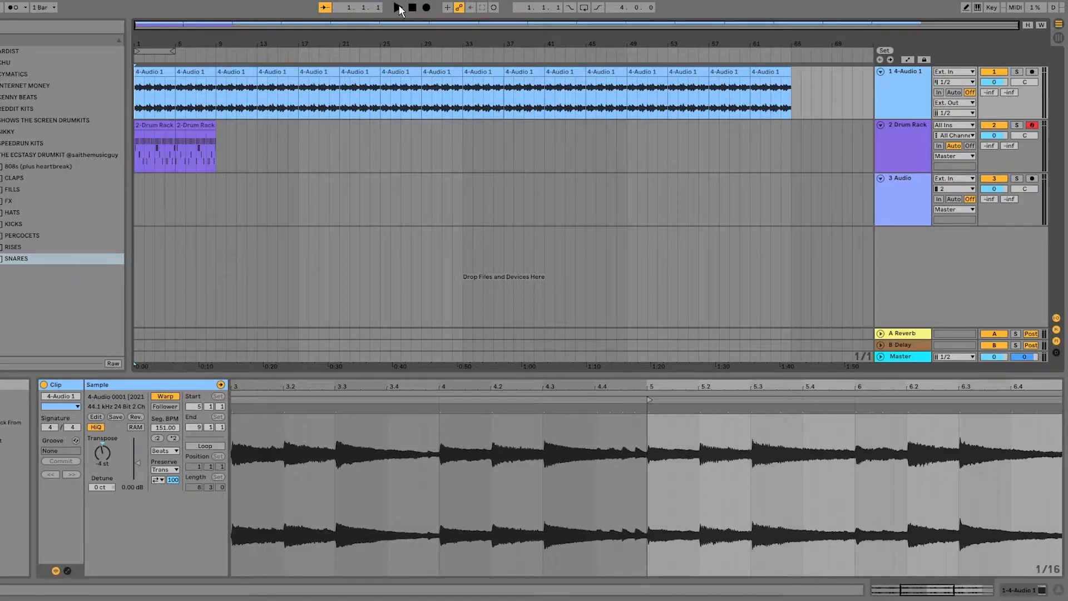
{"action": "left_click", "coordinate": [170, 146]}
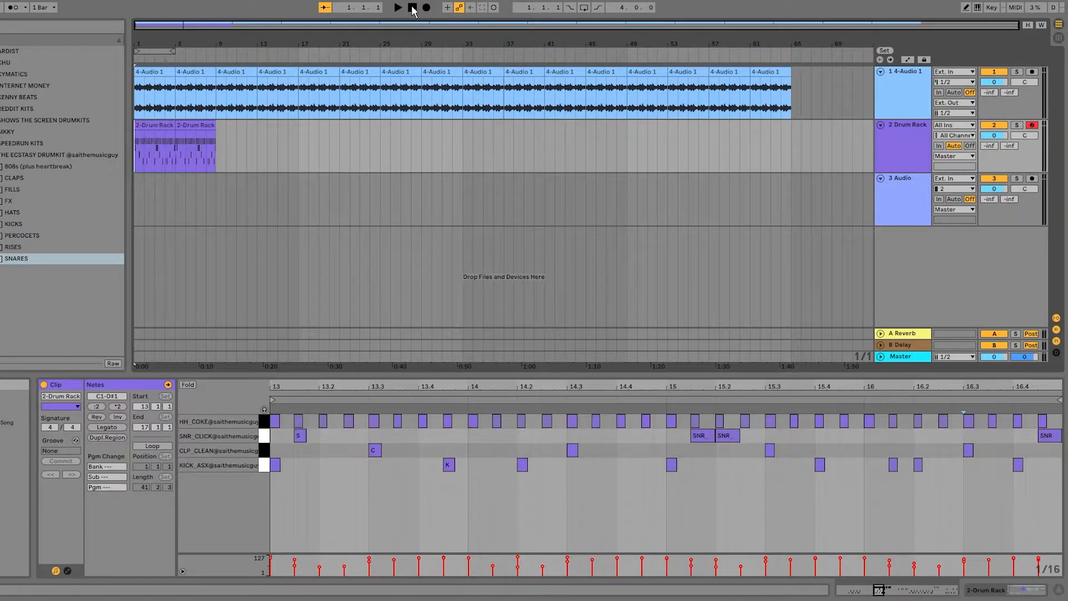
{"action": "left_click", "coordinate": [398, 8]}
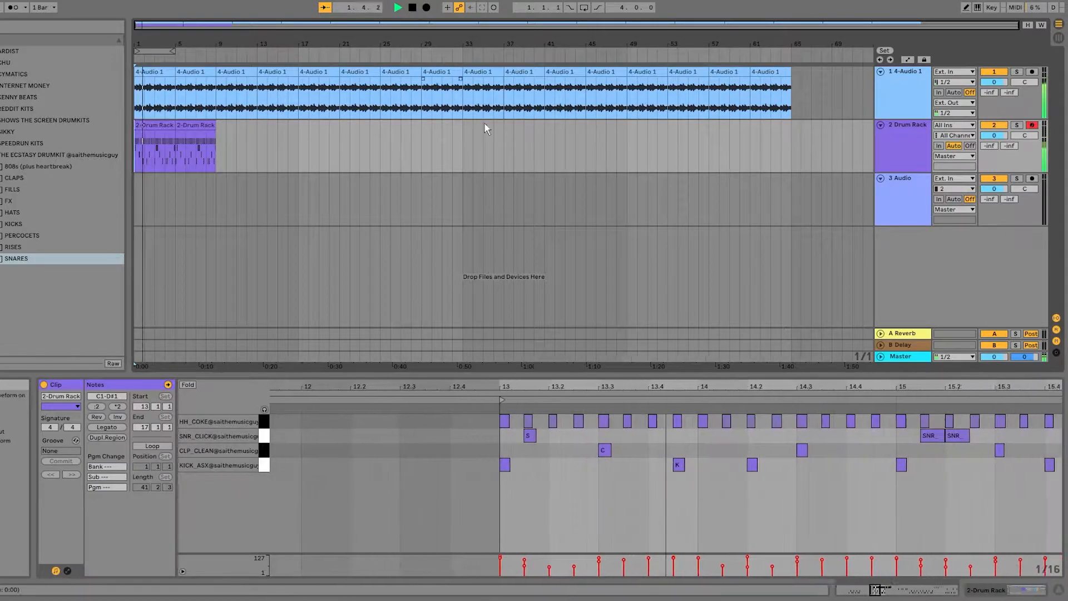
{"action": "scroll", "coordinate": [752, 463], "scroll_direction": "down", "scroll_amount": 10}
{"action": "scroll", "coordinate": [581, 447], "scroll_direction": "up", "scroll_amount": 7}
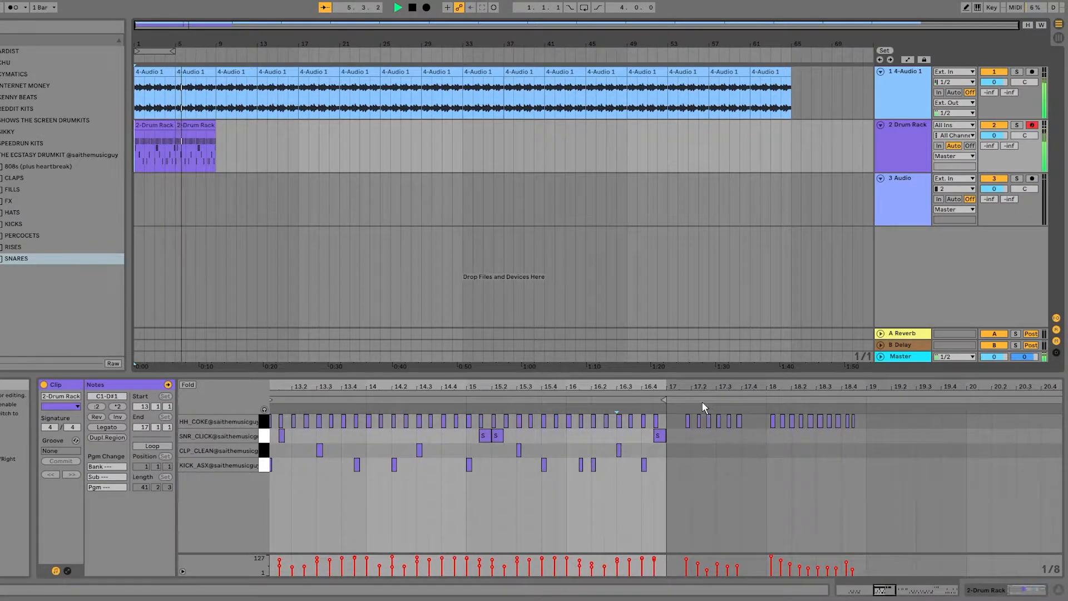
{"action": "key", "text": "space"}
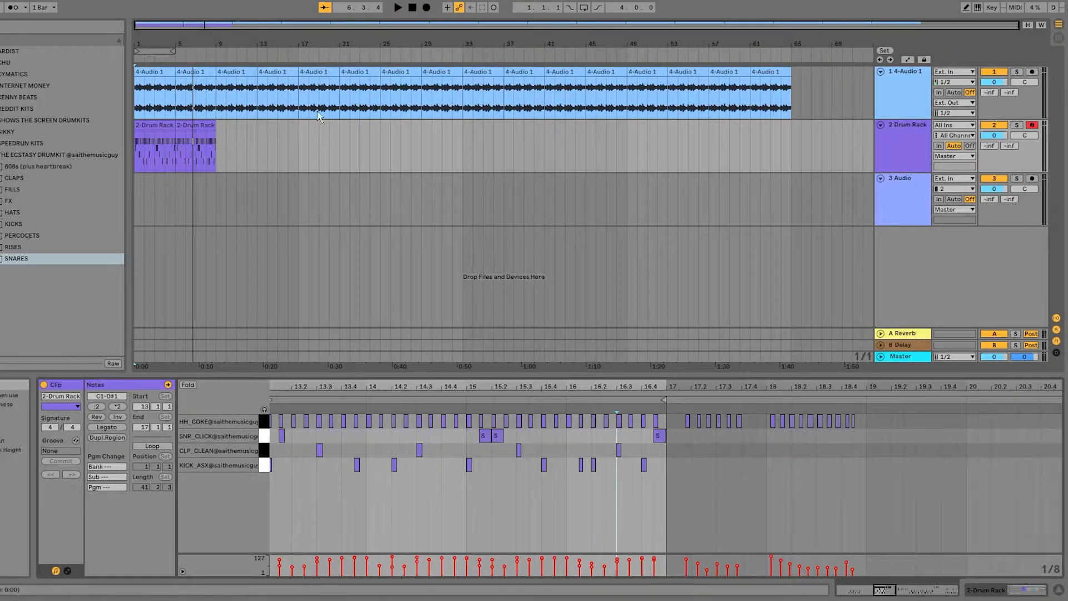
Step: Show the Drum Rack device with its kick, clap, snare and hi-hat chains, and return playback to bar 1
{"action": "left_click", "coordinate": [896, 132]}
{"action": "left_click", "coordinate": [896, 131]}
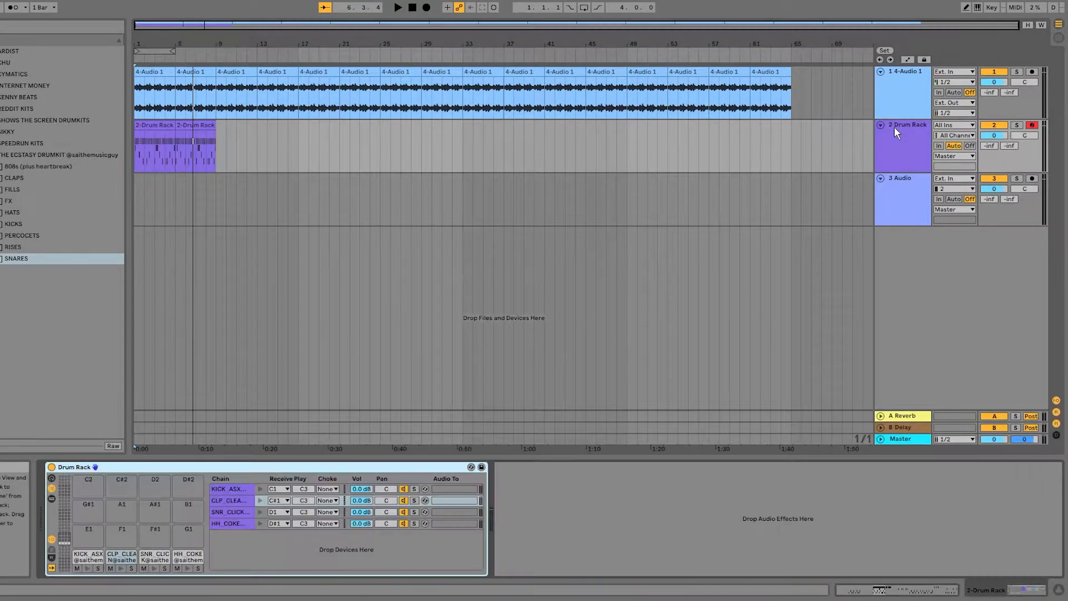
{"action": "left_click", "coordinate": [412, 9]}
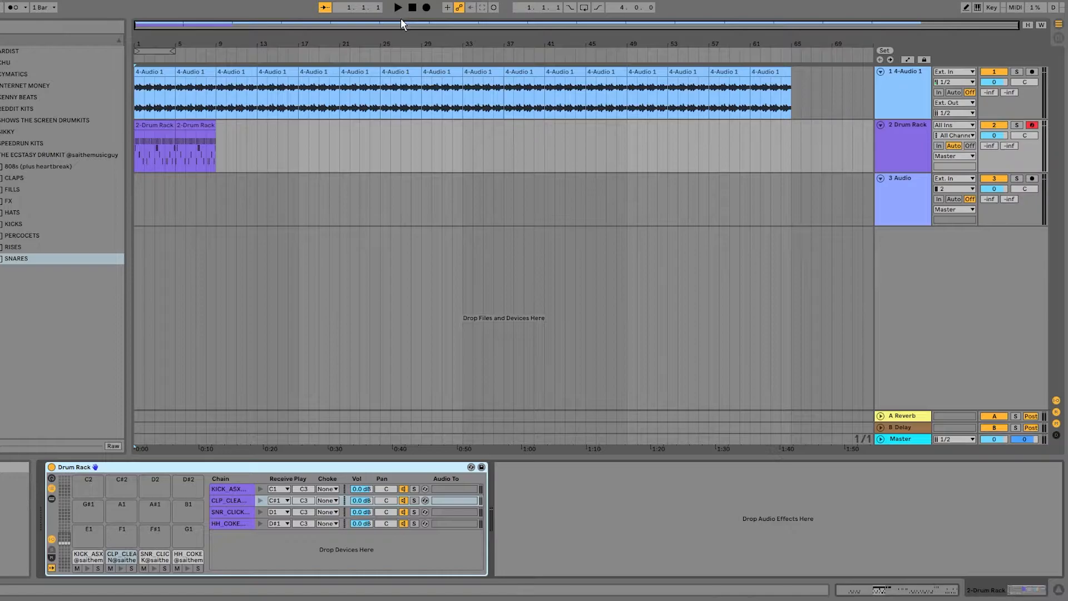
{"action": "left_click", "coordinate": [882, 200]}
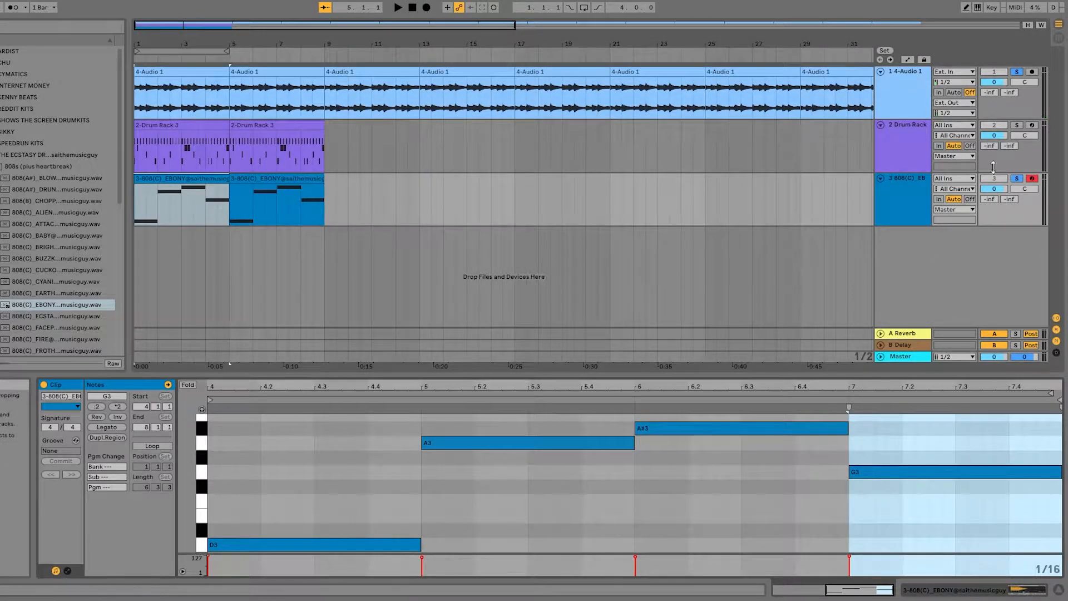
Step: Turn off solo on the 808(C)_EBONY track
{"action": "left_click", "coordinate": [1022, 180]}
{"action": "scroll", "coordinate": [490, 476], "scroll_direction": "down", "scroll_amount": 3}
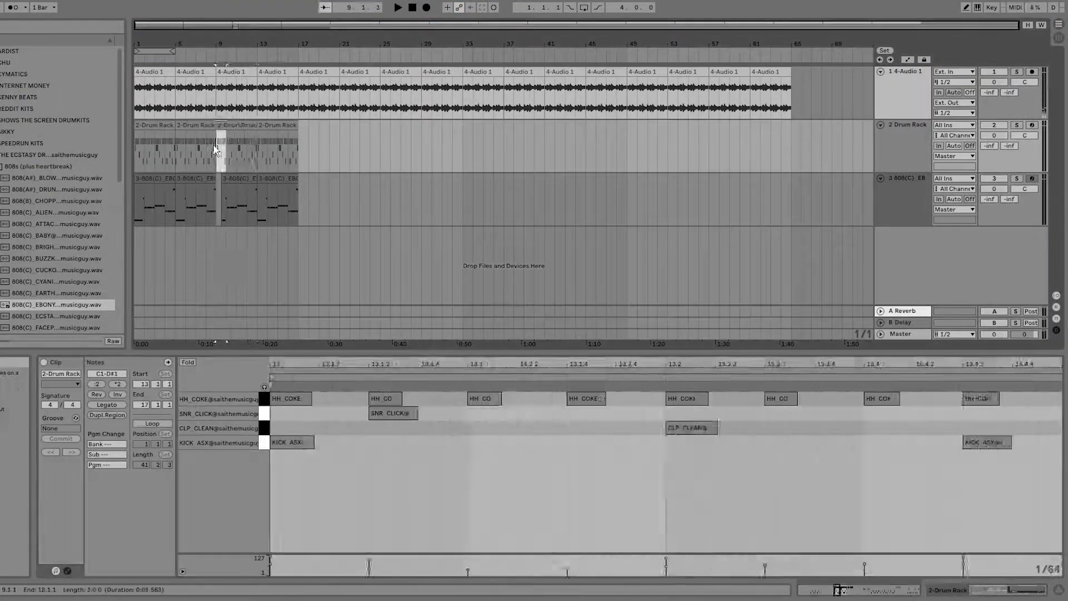
{"action": "left_click", "coordinate": [523, 497]}
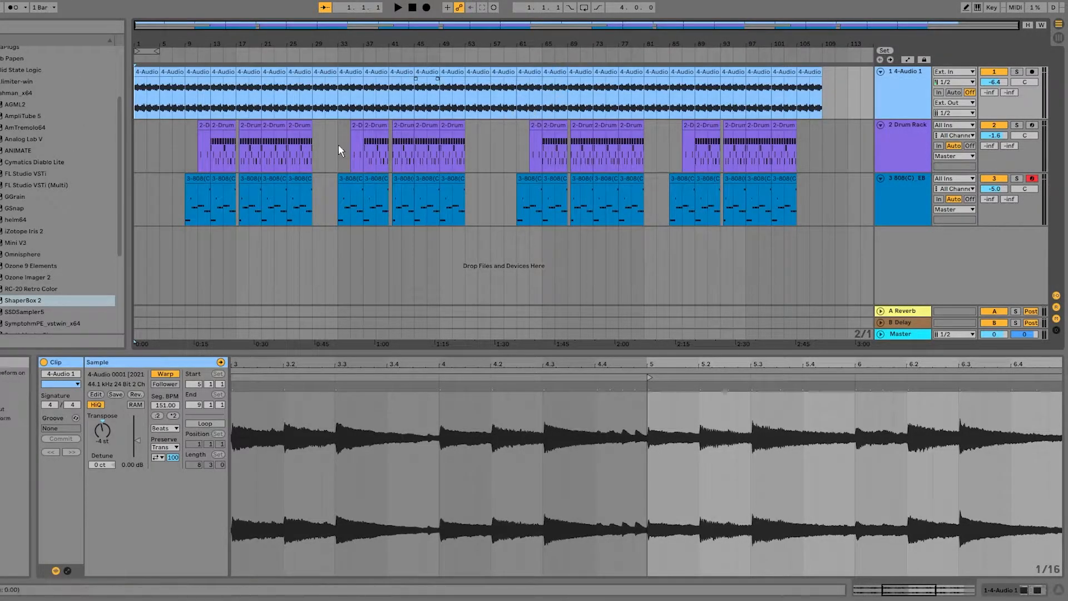
Step: Review the ShaperBox 2 Time Mid Mix automation and plug-in window on the 4-Audio 1 track, and hide the automation again
{"action": "key", "text": "a"}
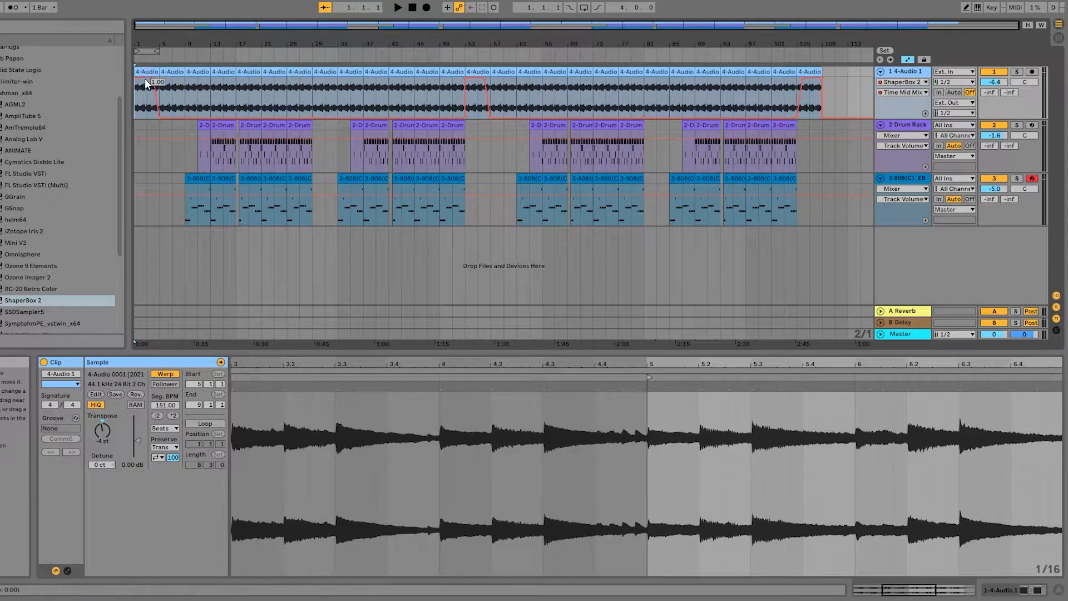
{"action": "left_click", "coordinate": [909, 73]}
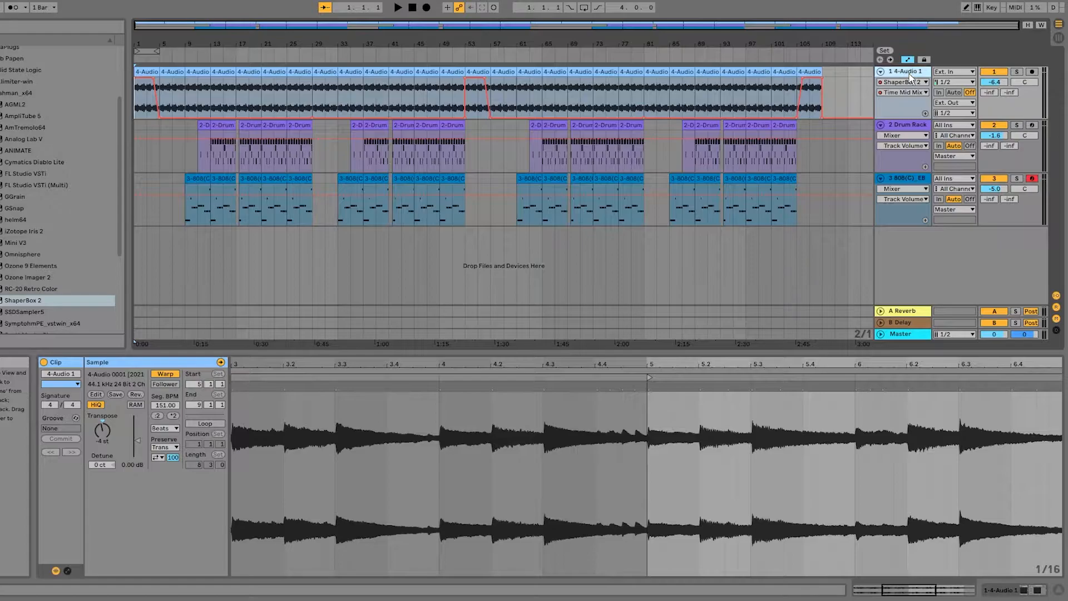
{"action": "left_click", "coordinate": [168, 467]}
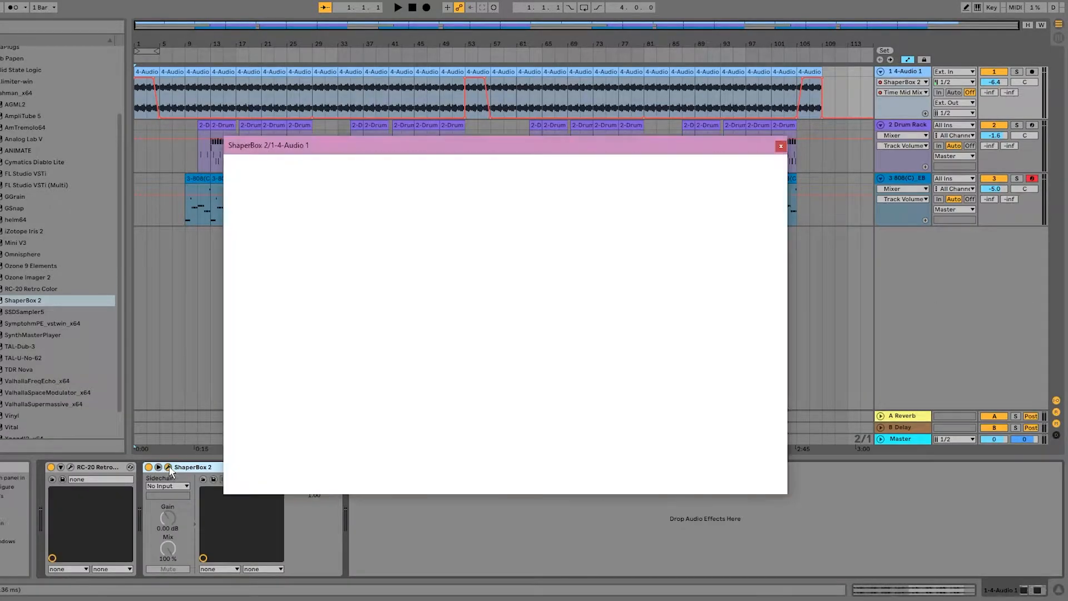
{"action": "left_click", "coordinate": [782, 146]}
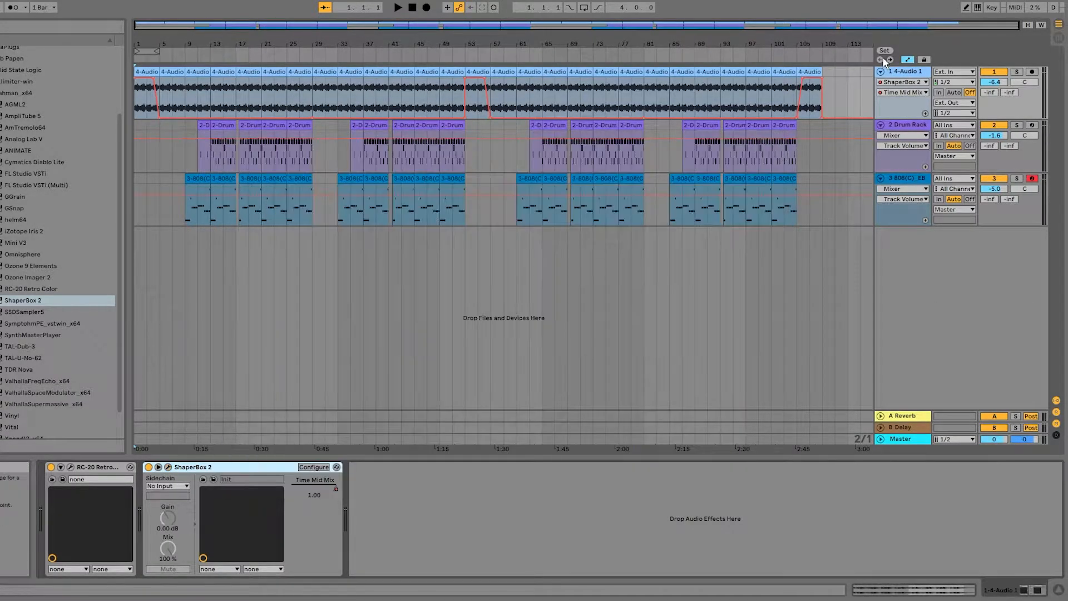
{"action": "left_click", "coordinate": [908, 59]}
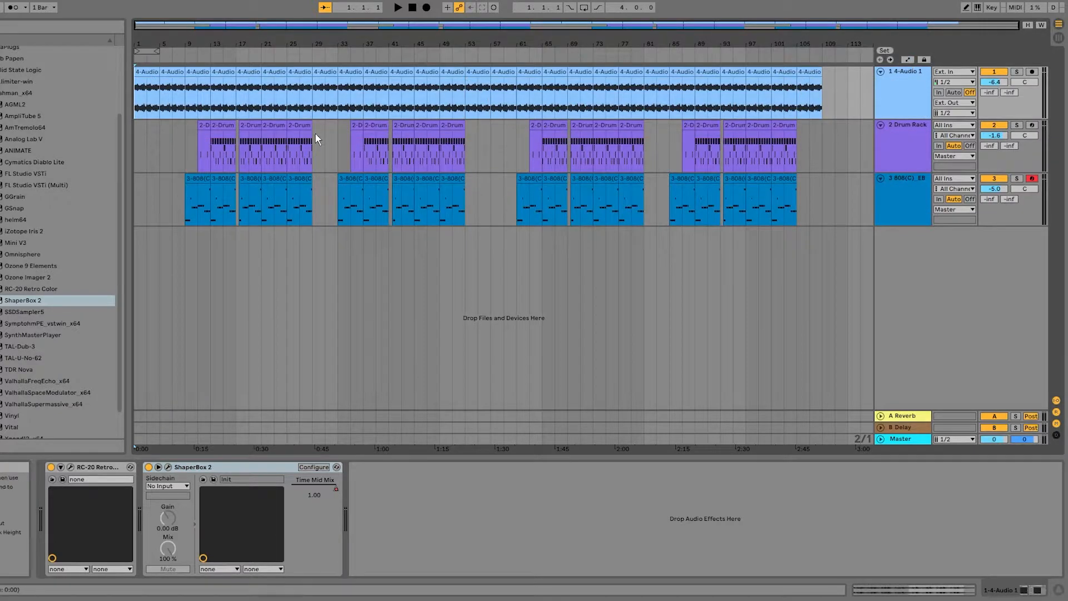
Step: Examine the notes of the clap-only Drum Rack clip at bar 11 and the full pattern clip at bar 13
{"action": "left_click_drag", "start_coordinate": [184, 138], "coordinate": [875, 170]}
{"action": "left_click", "coordinate": [826, 165]}
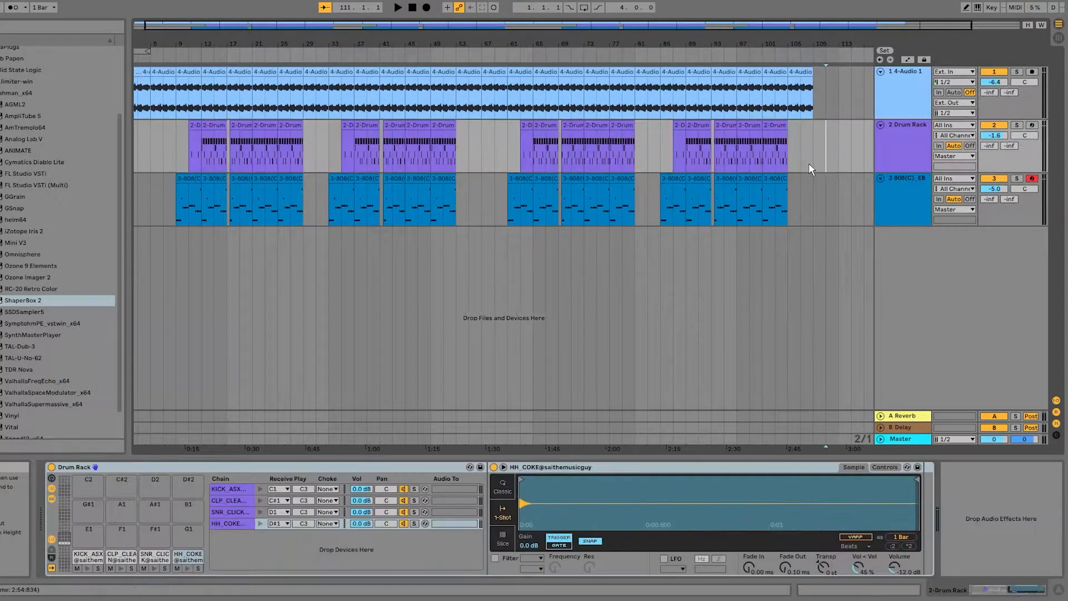
{"action": "scroll", "coordinate": [179, 186], "scroll_direction": "up", "scroll_amount": 5}
{"action": "left_click", "coordinate": [390, 126]}
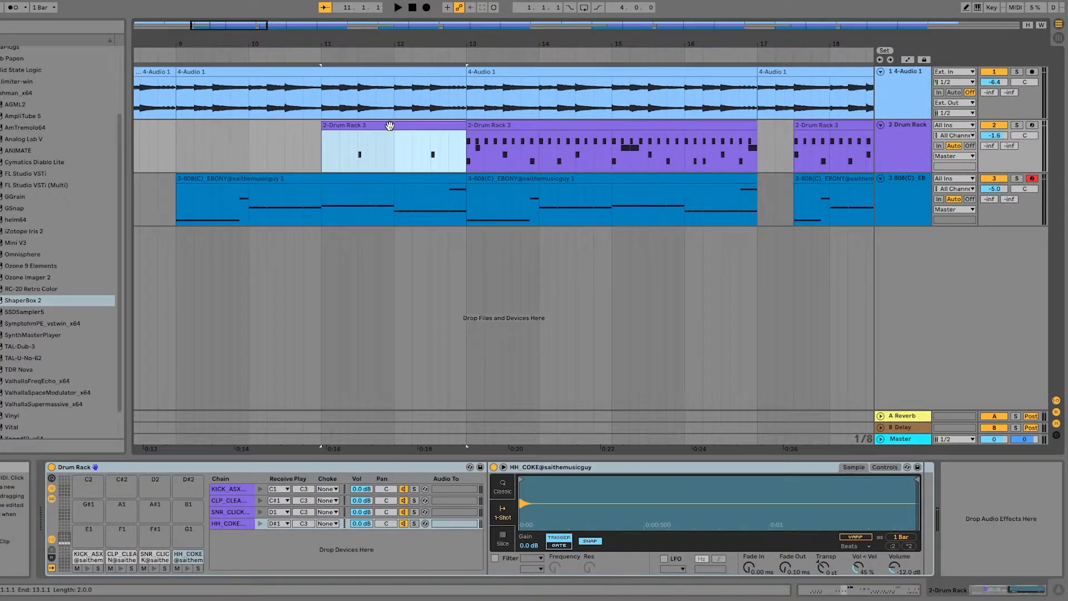
{"action": "double_click", "coordinate": [389, 125]}
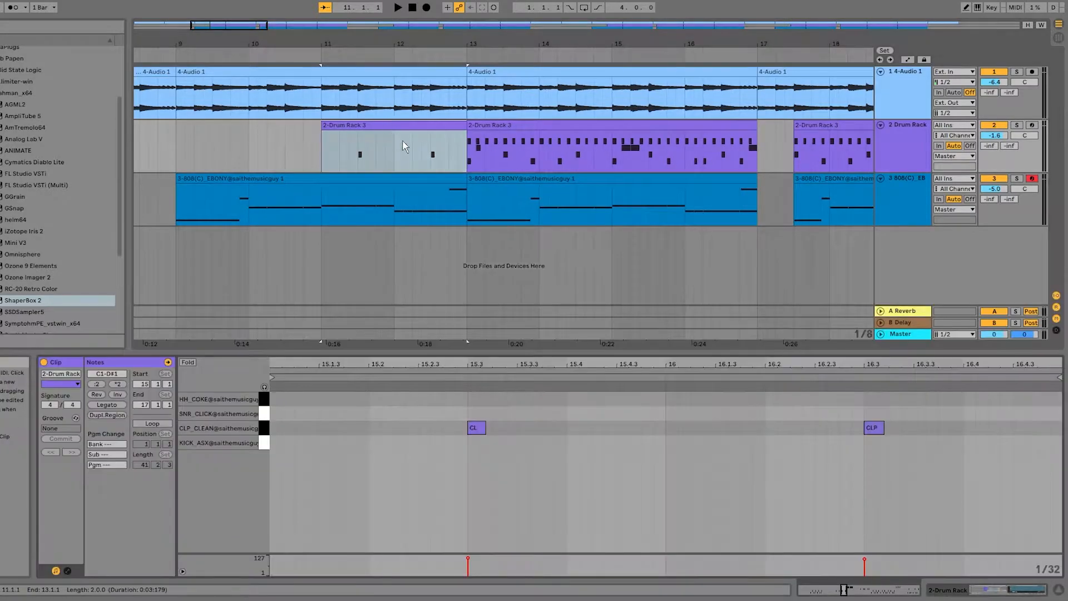
{"action": "left_click", "coordinate": [537, 133]}
{"action": "left_click", "coordinate": [537, 127]}
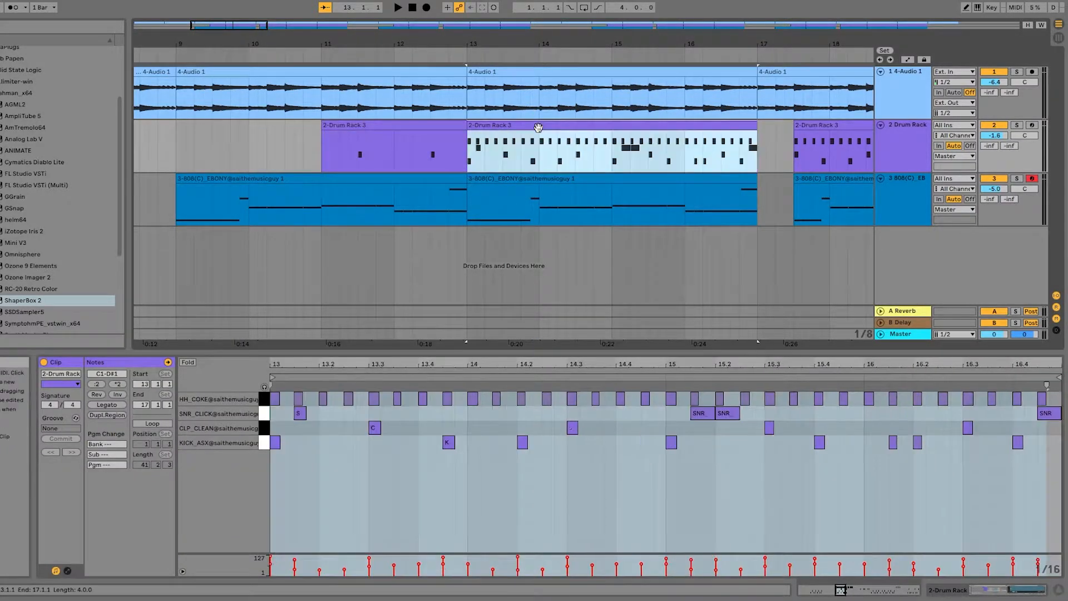
{"action": "scroll", "coordinate": [655, 443], "scroll_direction": "down", "scroll_amount": 5}
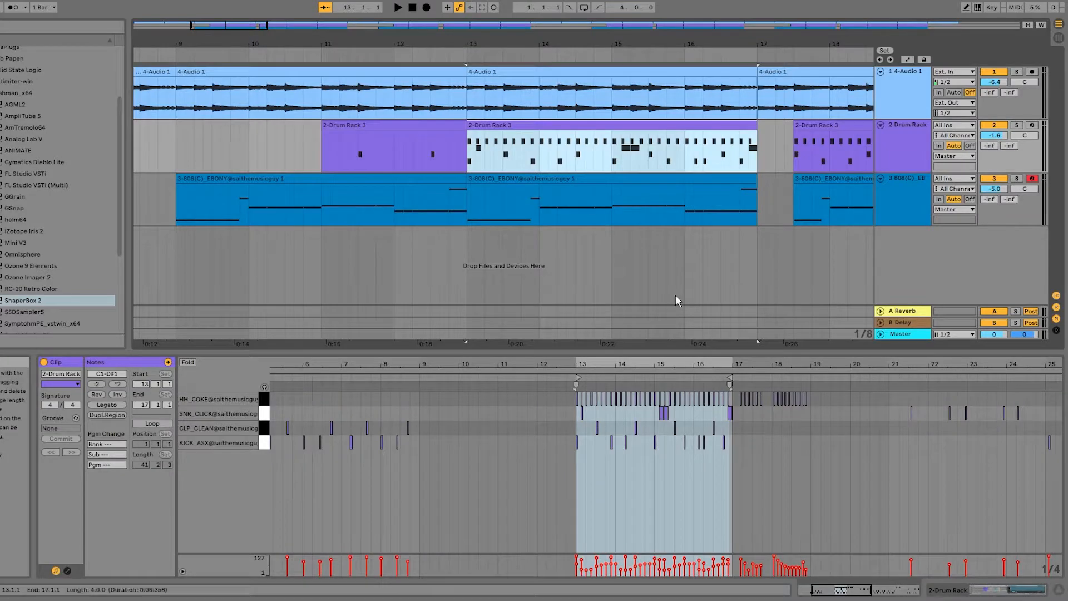
Step: Compare the clap notes in the bar 11 Drum Rack clip with the full drum pattern at bar 13 once more
{"action": "left_click", "coordinate": [435, 139]}
{"action": "left_click_drag", "start_coordinate": [928, 468], "coordinate": [367, 356]}
{"action": "left_click", "coordinate": [632, 480]}
{"action": "scroll", "coordinate": [645, 456], "scroll_direction": "down", "scroll_amount": 3}
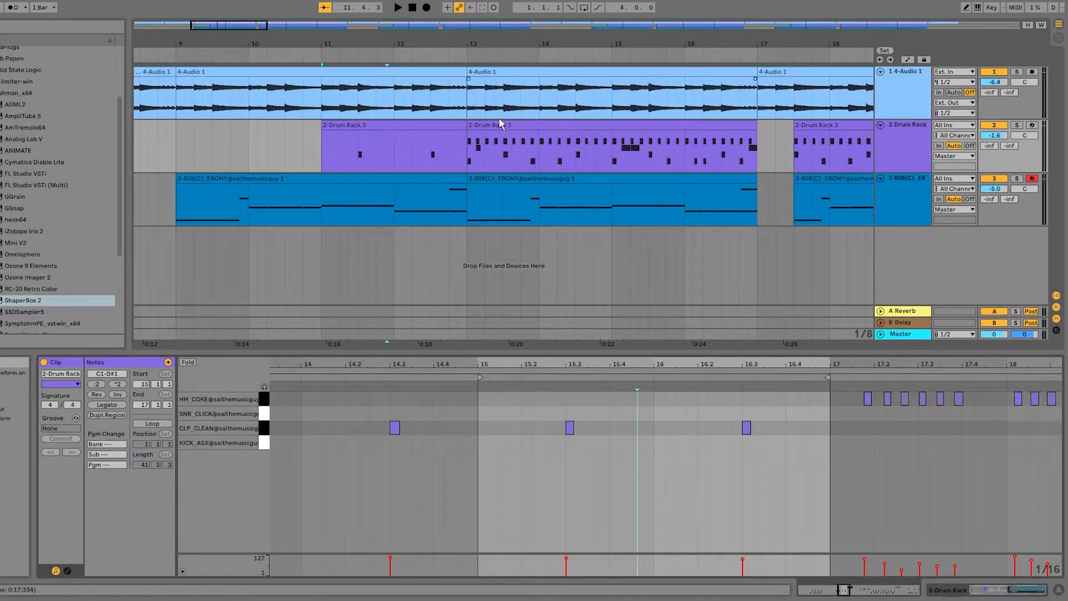
{"action": "scroll", "coordinate": [428, 196], "scroll_direction": "down", "scroll_amount": 5}
{"action": "left_click", "coordinate": [336, 126]}
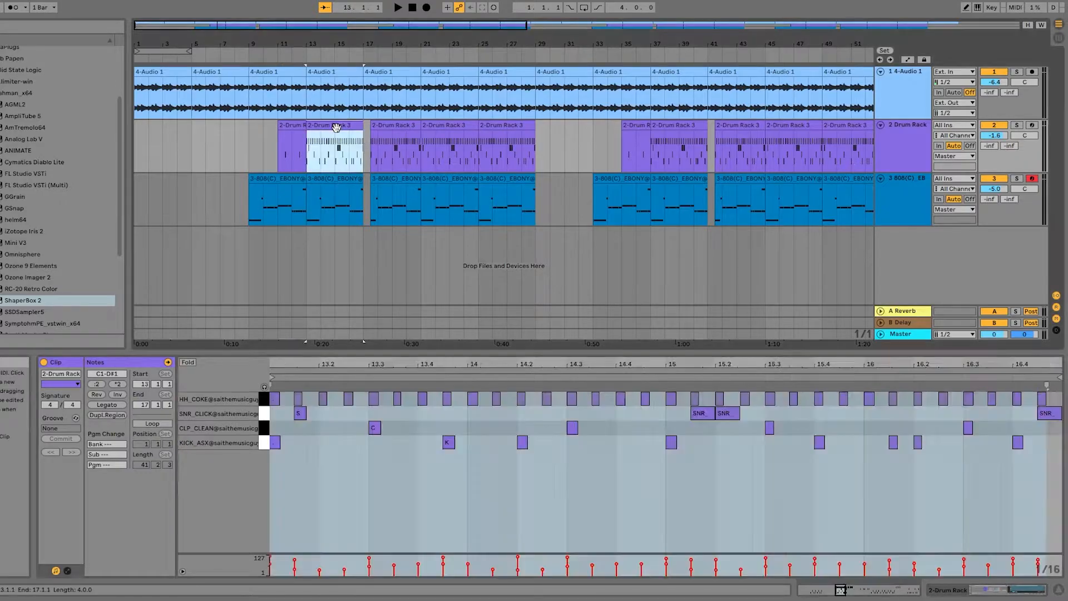
Step: Review the intro bars of the arrangement ahead of the first 808 and Drum Rack clips
{"action": "left_click_drag", "start_coordinate": [311, 264], "coordinate": [336, 259]}
{"action": "left_click", "coordinate": [335, 258]}
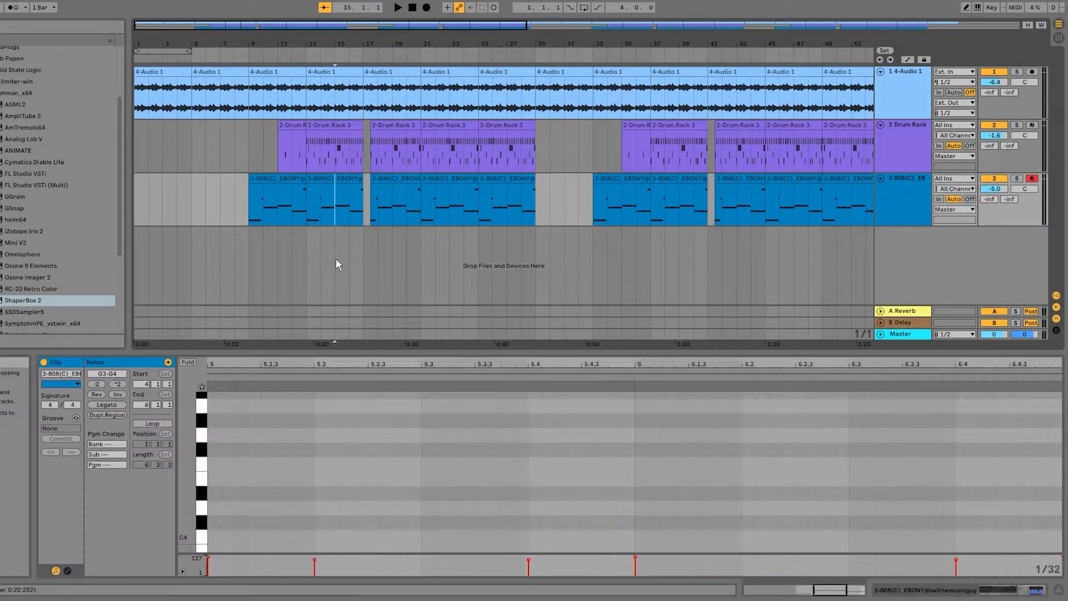
{"action": "left_click", "coordinate": [208, 142]}
{"action": "mouse_move", "coordinate": [219, 138]}
{"action": "left_mouse_down"}
{"action": "mouse_move", "coordinate": [255, 135]}
{"action": "mouse_move", "coordinate": [227, 157]}
{"action": "mouse_move", "coordinate": [248, 159]}
{"action": "left_mouse_up"}
{"action": "left_click_drag", "start_coordinate": [208, 190], "coordinate": [246, 185]}
{"action": "left_click", "coordinate": [206, 223]}
{"action": "left_click_drag", "start_coordinate": [208, 223], "coordinate": [245, 223]}
{"action": "left_click", "coordinate": [220, 216]}
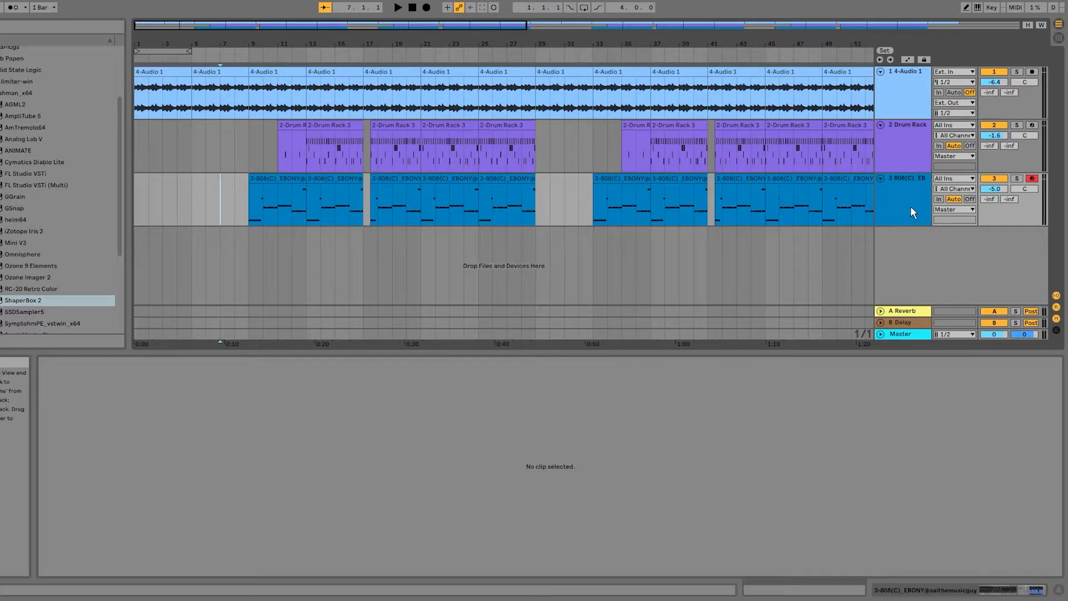
{"action": "left_click", "coordinate": [335, 125]}
{"action": "mouse_move", "coordinate": [177, 143]}
{"action": "left_mouse_down"}
{"action": "mouse_move", "coordinate": [208, 141]}
{"action": "mouse_move", "coordinate": [190, 143]}
{"action": "left_mouse_up"}
{"action": "left_click", "coordinate": [176, 201]}
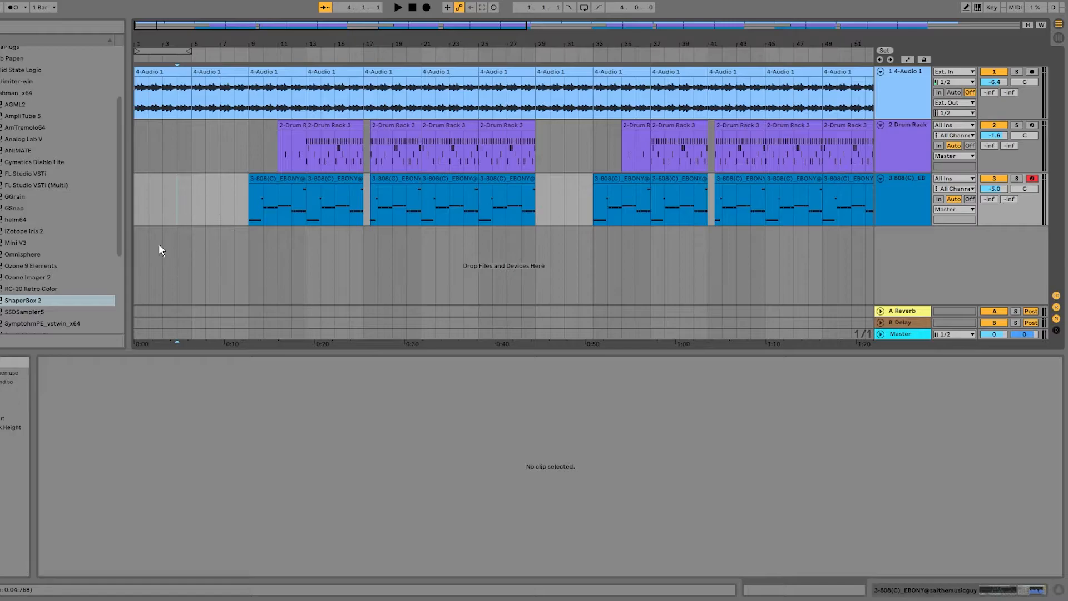
Step: Examine the 808 clip at bar 9 including its closing G4 note, and the drum and 808 clips at bar 25
{"action": "left_click", "coordinate": [275, 211]}
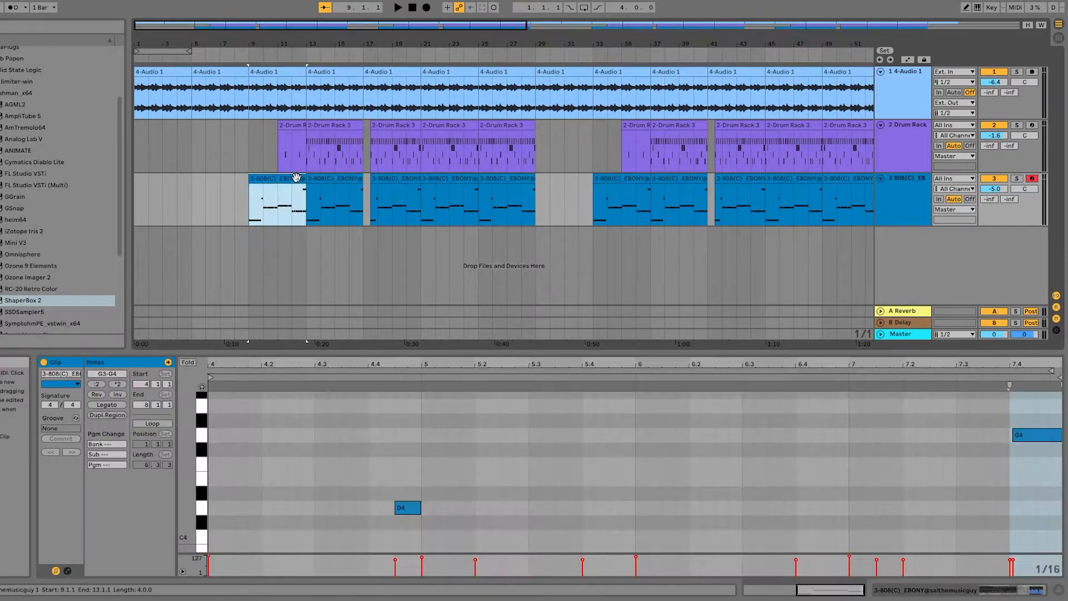
{"action": "scroll", "coordinate": [1031, 489], "scroll_direction": "down", "scroll_amount": 1}
{"action": "left_click", "coordinate": [1029, 425]}
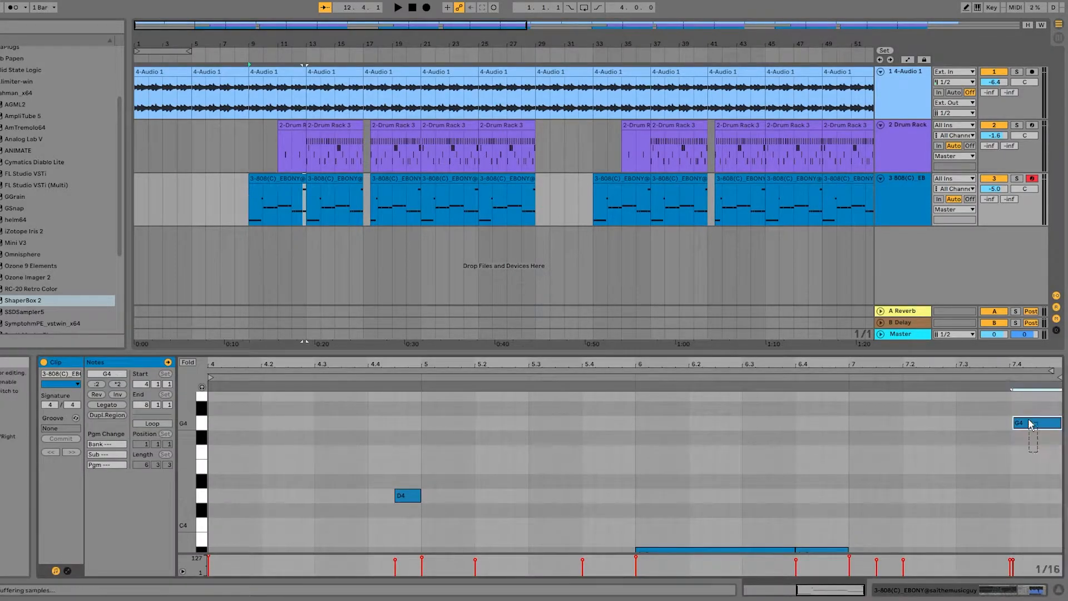
{"action": "left_click", "coordinate": [948, 434]}
{"action": "mouse_move", "coordinate": [536, 186]}
{"action": "left_mouse_down"}
{"action": "mouse_move", "coordinate": [564, 187]}
{"action": "mouse_move", "coordinate": [522, 187]}
{"action": "mouse_move", "coordinate": [536, 187]}
{"action": "left_mouse_up"}
{"action": "left_click", "coordinate": [543, 175]}
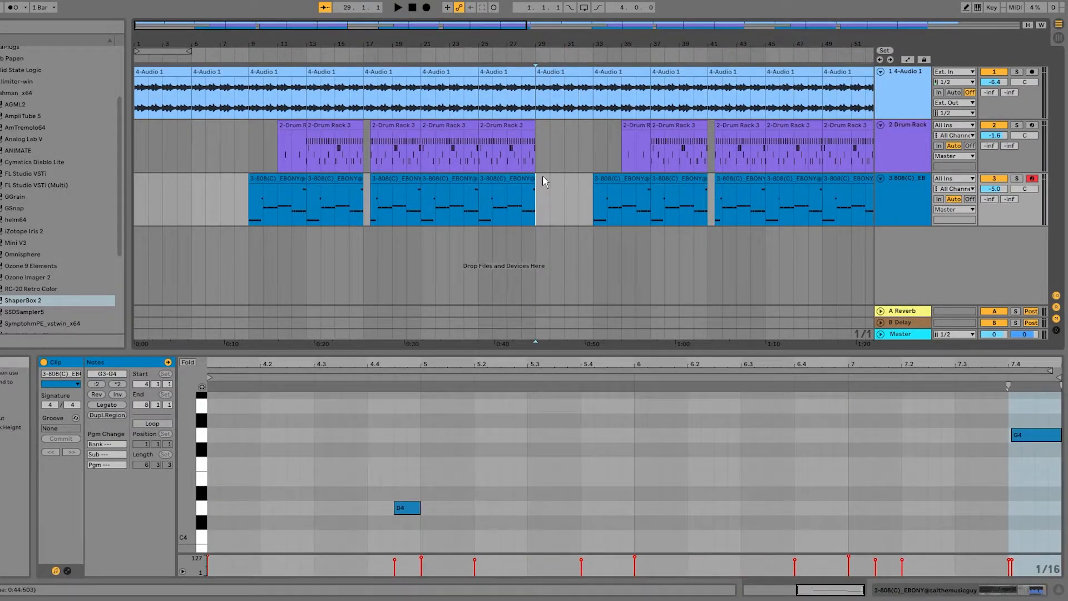
{"action": "left_click", "coordinate": [498, 125]}
{"action": "left_click", "coordinate": [495, 184]}
Step: Show the 808 track's Compressor and choose 2-Drum Rack, Post FX as its sidechain audio source
{"action": "double_click", "coordinate": [885, 199]}
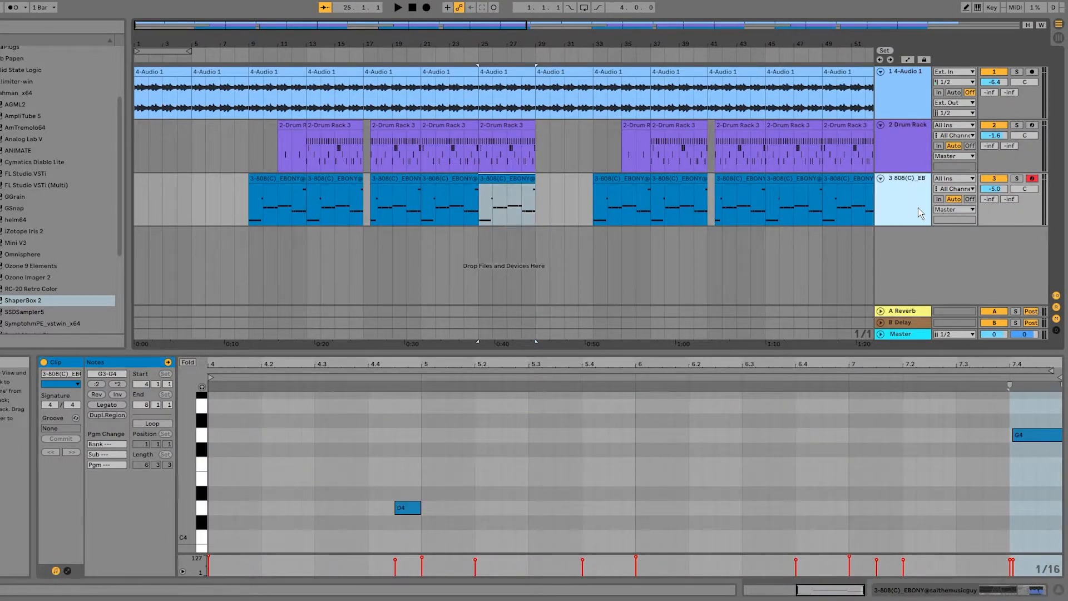
{"action": "left_click", "coordinate": [517, 497]}
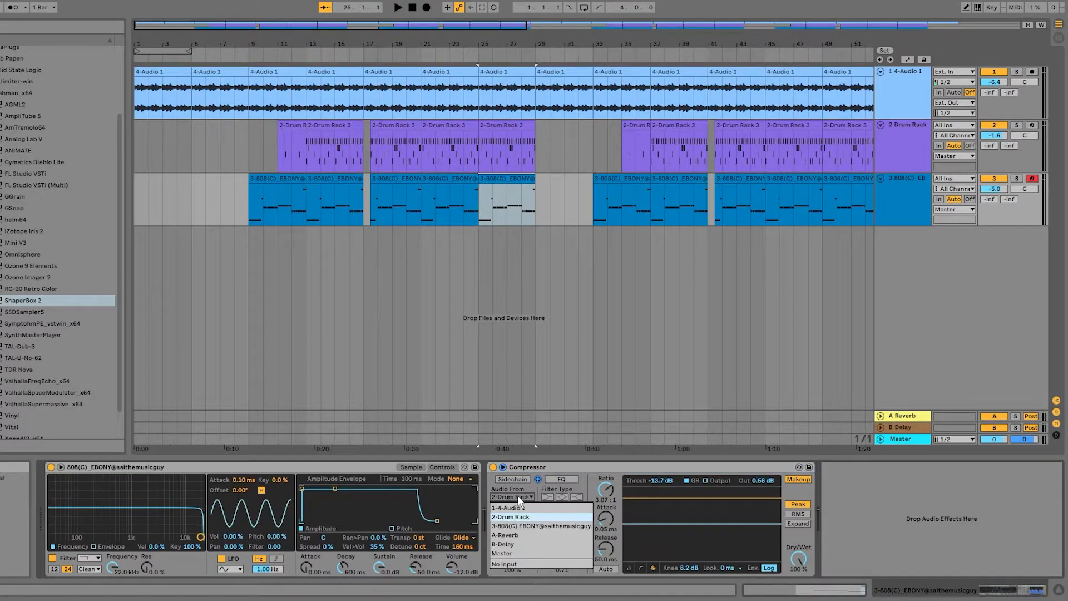
{"action": "left_click", "coordinate": [520, 517]}
{"action": "left_click", "coordinate": [514, 499]}
{"action": "left_click", "coordinate": [525, 494]}
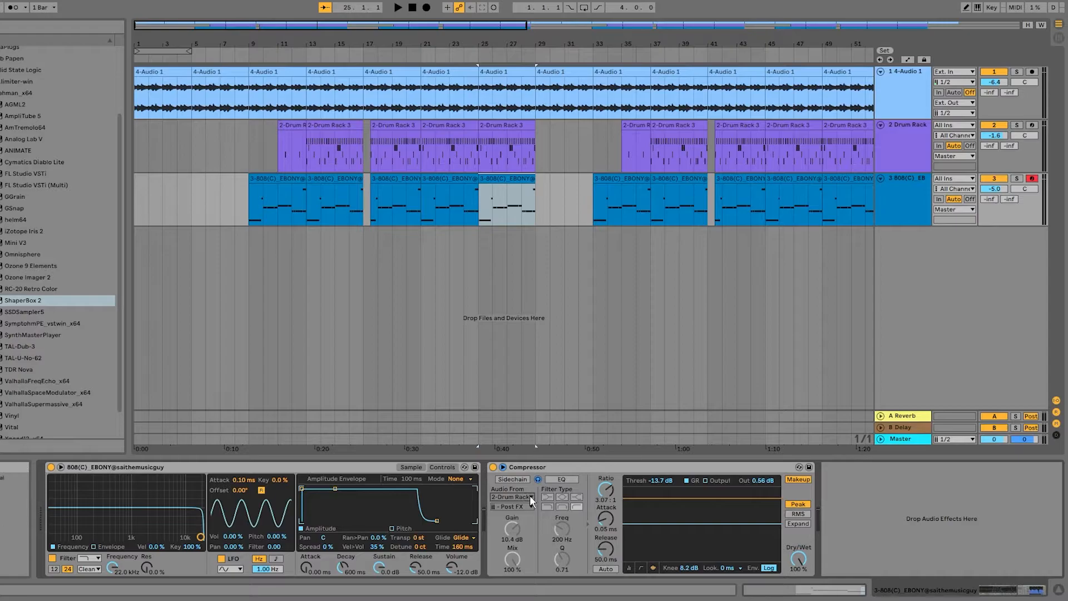
{"action": "left_click", "coordinate": [530, 495]}
{"action": "left_click", "coordinate": [524, 506]}
{"action": "left_click", "coordinate": [524, 506]}
{"action": "left_click", "coordinate": [538, 407]}
Step: Play the full arrangement from bar 1
{"action": "left_click", "coordinate": [412, 8]}
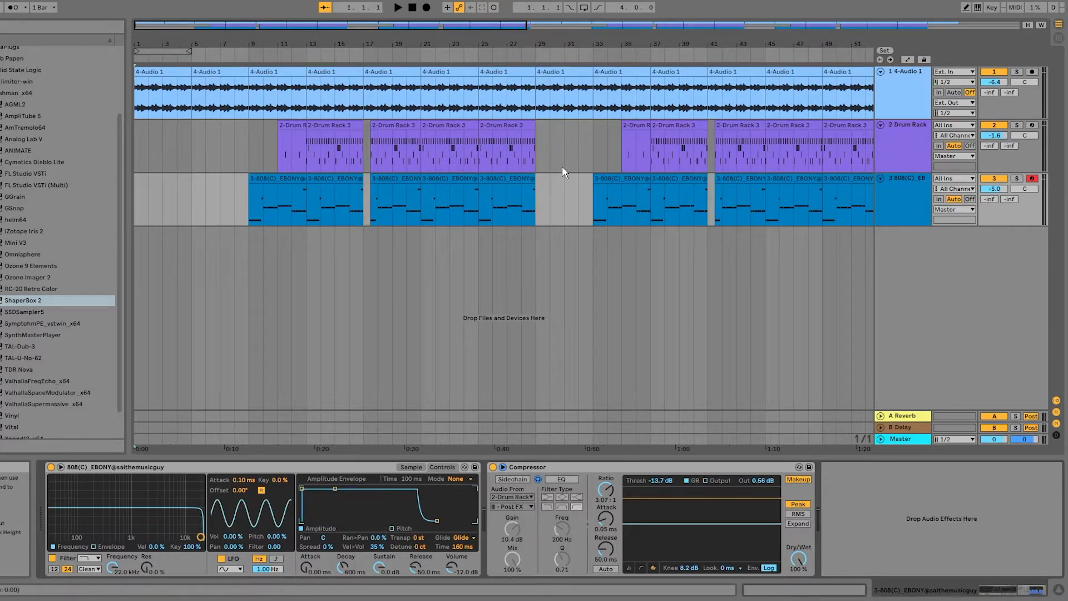
{"action": "left_click", "coordinate": [398, 8]}
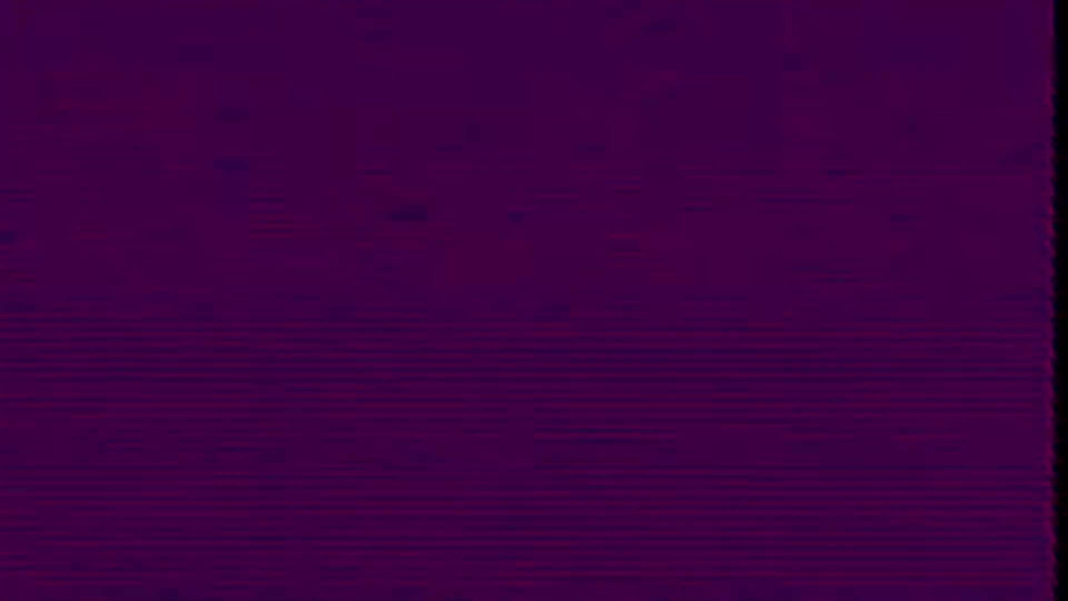